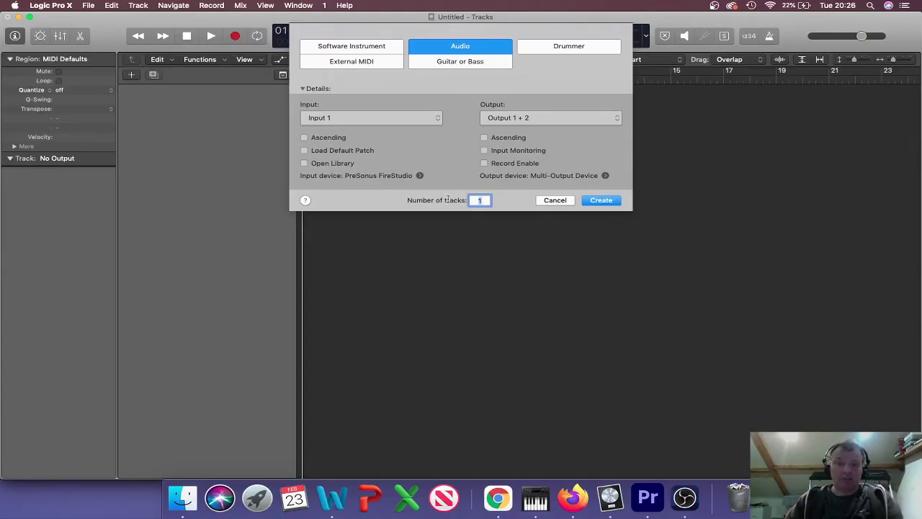
Create two new audio tracks using Input 1 and Output 1 + 2.
{"action": "type", "text": "2"}
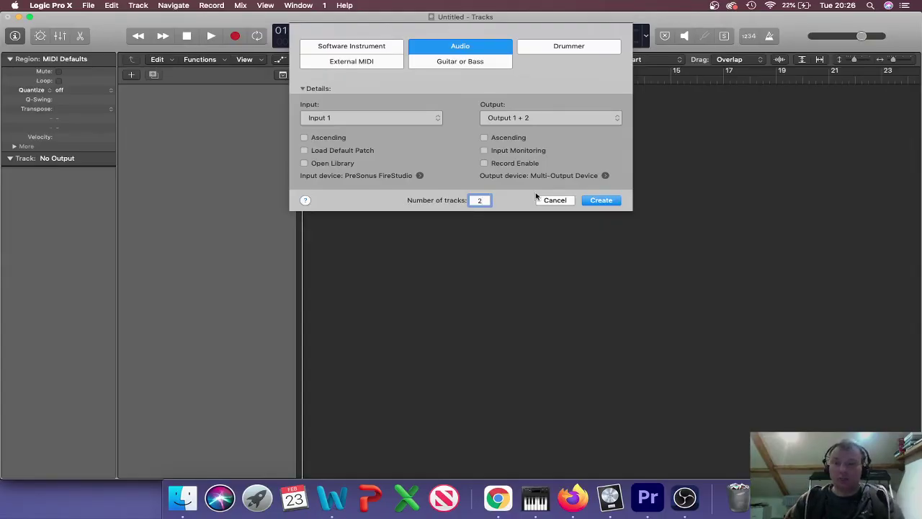
{"action": "left_click", "coordinate": [602, 201]}
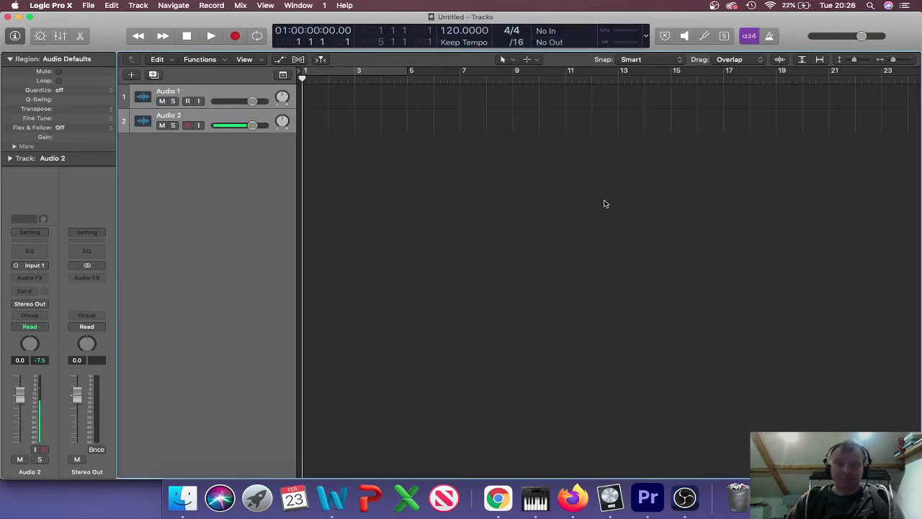
Import C1000 Centre Mic.wav from the Christmas Concert Mid Side 2020 folder onto the first track with its tempo information, starting at bar 1.
{"action": "left_click", "coordinate": [186, 500]}
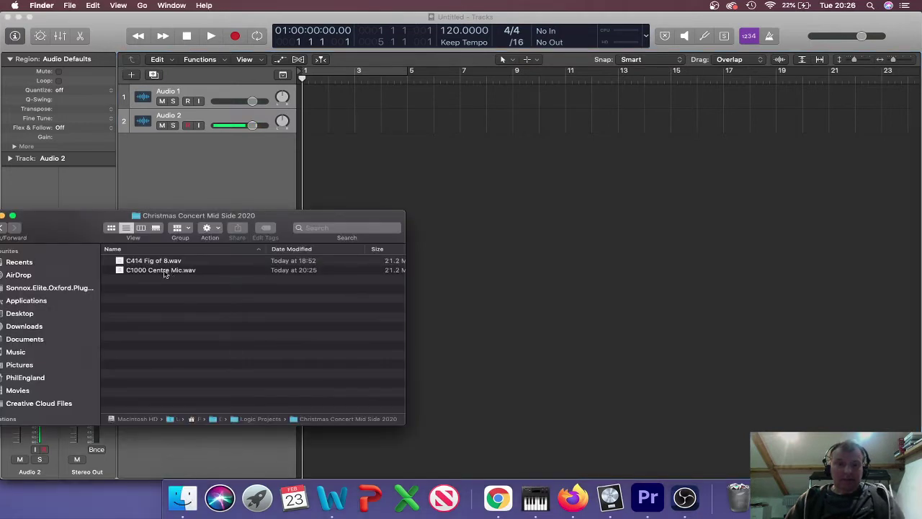
{"action": "left_click_drag", "start_coordinate": [156, 271], "coordinate": [351, 93]}
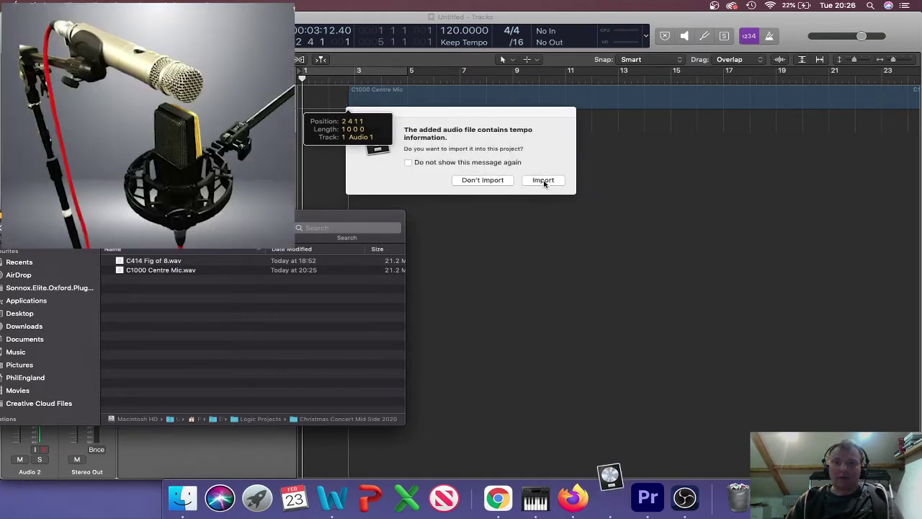
{"action": "left_click", "coordinate": [544, 180]}
{"action": "left_click_drag", "start_coordinate": [564, 108], "coordinate": [482, 102]}
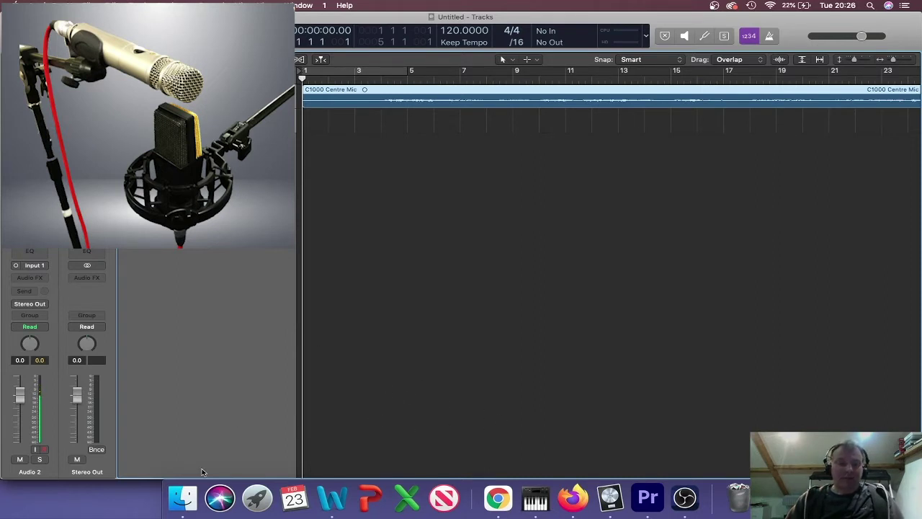
Add C414 Fig of 8.wav to the second track, align its start with bar 1, and put the file window away.
{"action": "left_click", "coordinate": [184, 497]}
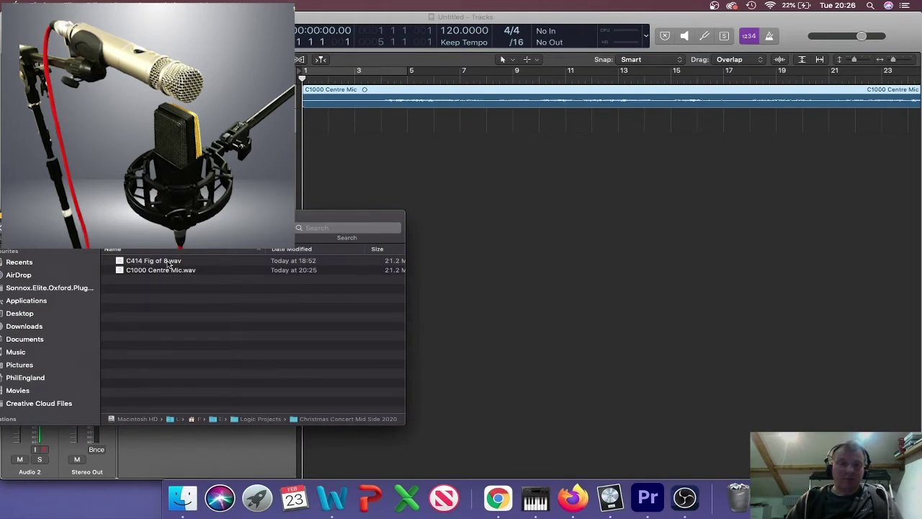
{"action": "left_click_drag", "start_coordinate": [168, 264], "coordinate": [387, 126]}
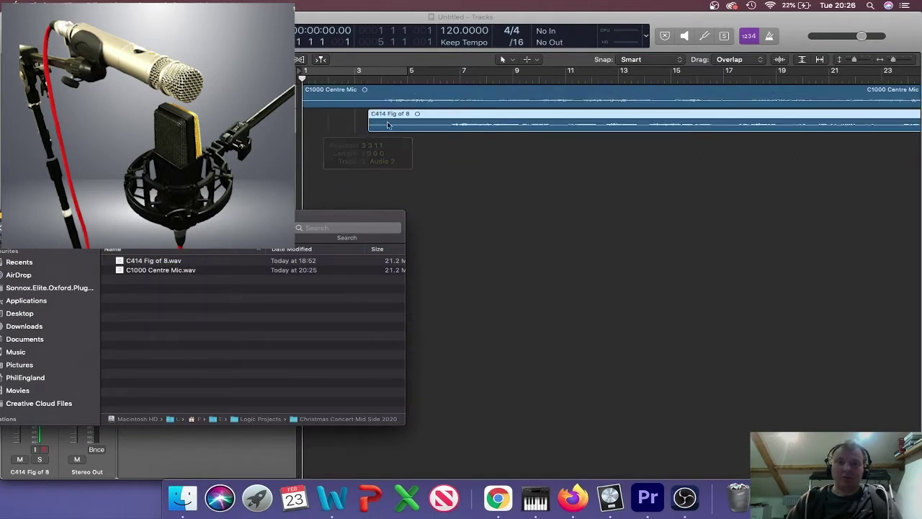
{"action": "left_click_drag", "start_coordinate": [492, 123], "coordinate": [406, 125]}
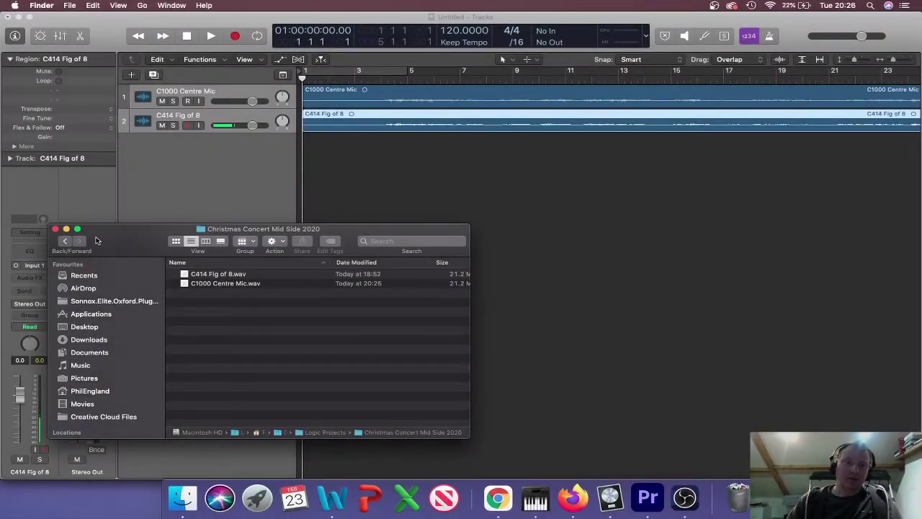
{"action": "left_click", "coordinate": [67, 228]}
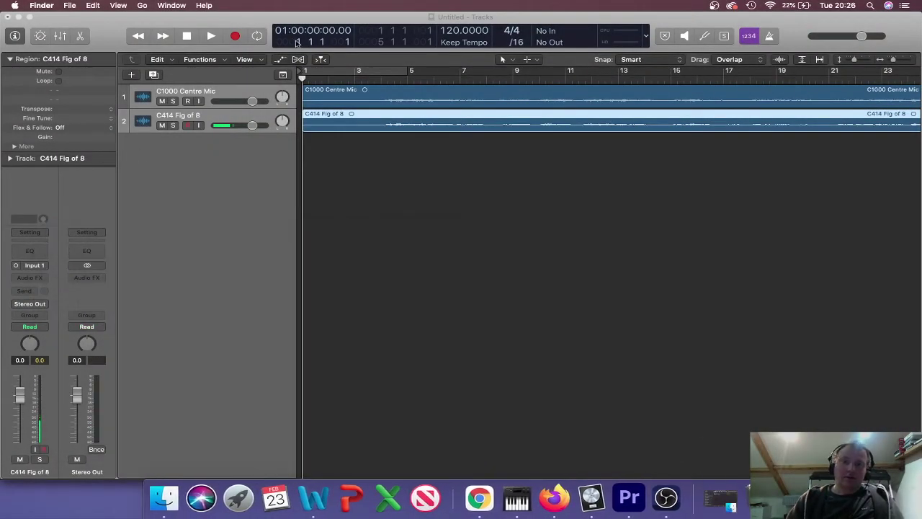
Play back the recording, trim the silent start of both regions up to about bar 4, and move both regions back to bar 1.
{"action": "left_click", "coordinate": [212, 38]}
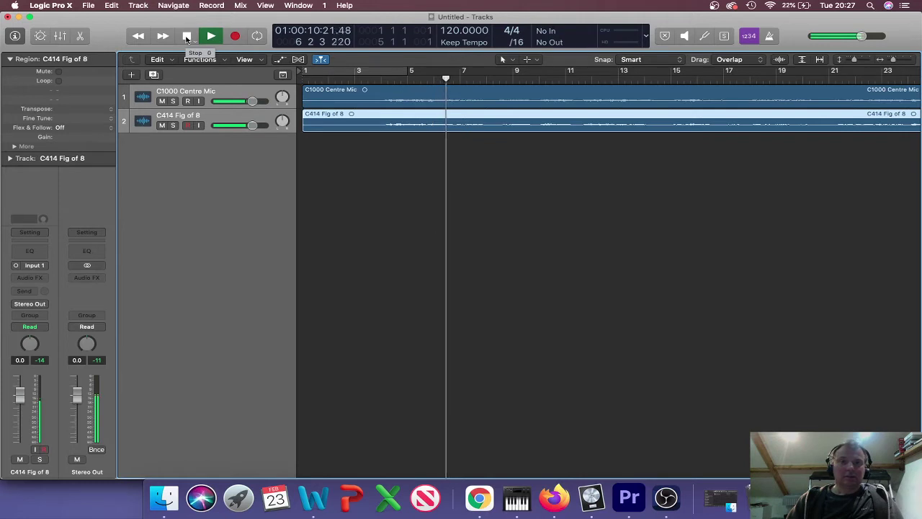
{"action": "left_click", "coordinate": [186, 38]}
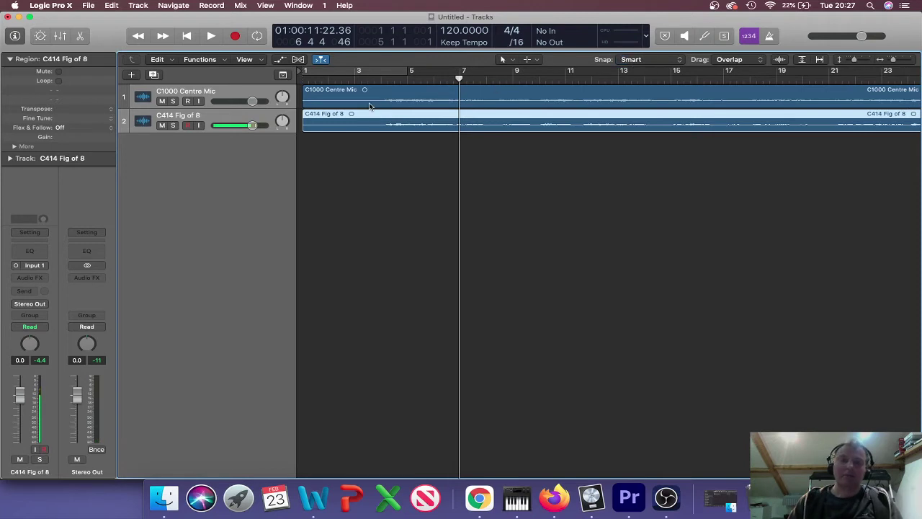
{"action": "left_click_drag", "start_coordinate": [306, 98], "coordinate": [382, 99]}
{"action": "left_click_drag", "start_coordinate": [305, 124], "coordinate": [382, 125]}
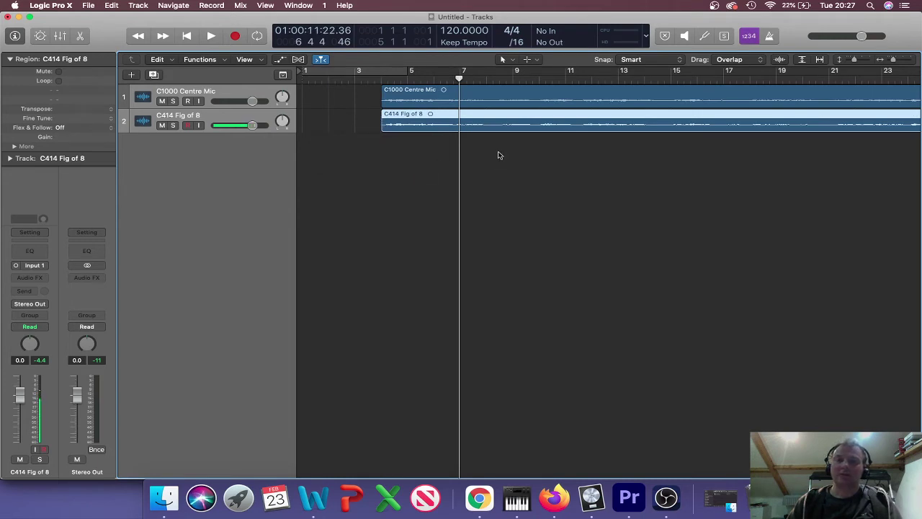
{"action": "left_click_drag", "start_coordinate": [515, 149], "coordinate": [416, 96]}
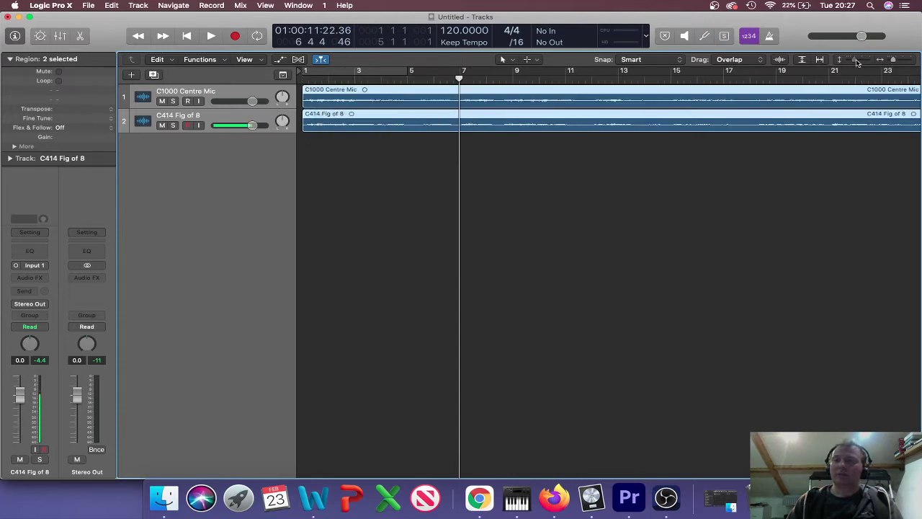
Enlarge the waveforms of both tracks and audition the trimmed recording from the beginning.
{"action": "left_click_drag", "start_coordinate": [856, 61], "coordinate": [863, 62]}
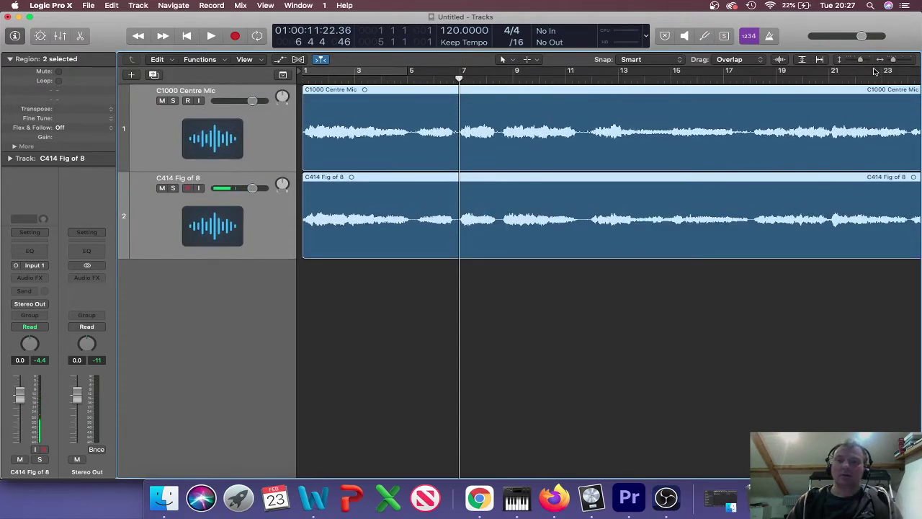
{"action": "left_click_drag", "start_coordinate": [894, 62], "coordinate": [896, 63]}
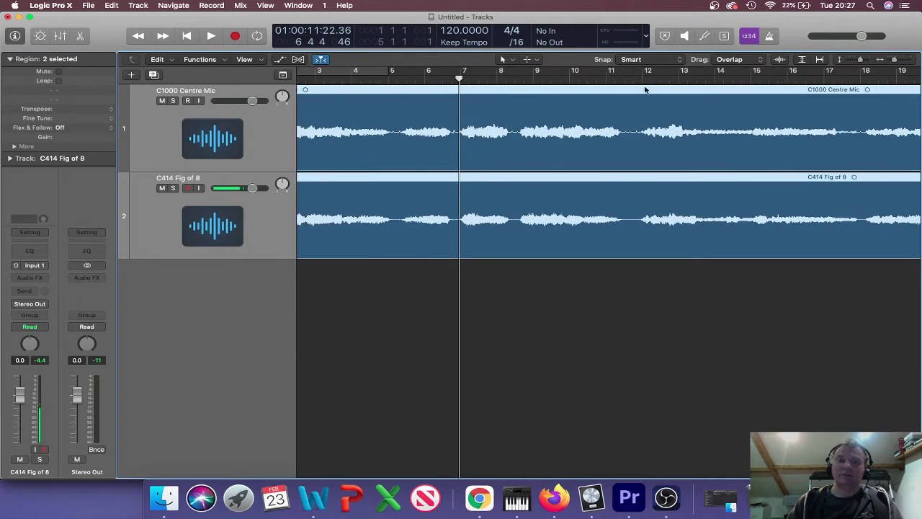
{"action": "key", "text": "Return"}
{"action": "left_click", "coordinate": [209, 38]}
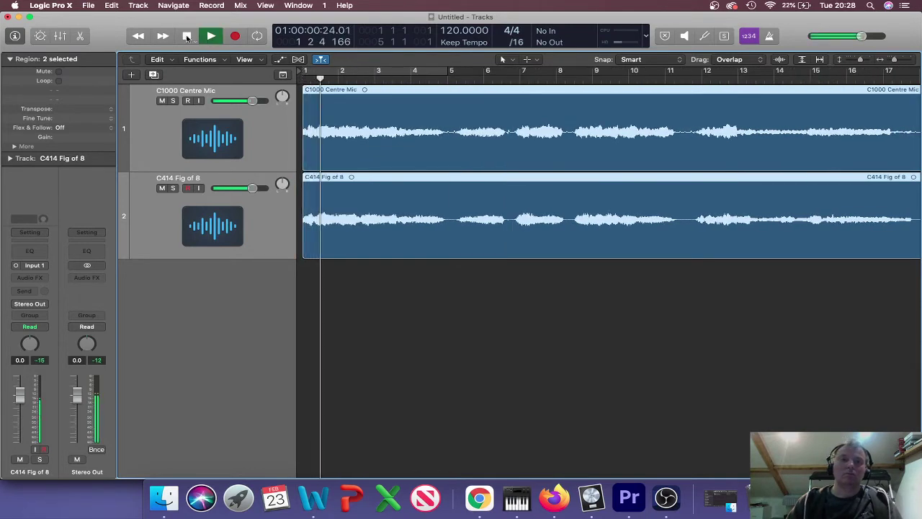
{"action": "left_click", "coordinate": [188, 37]}
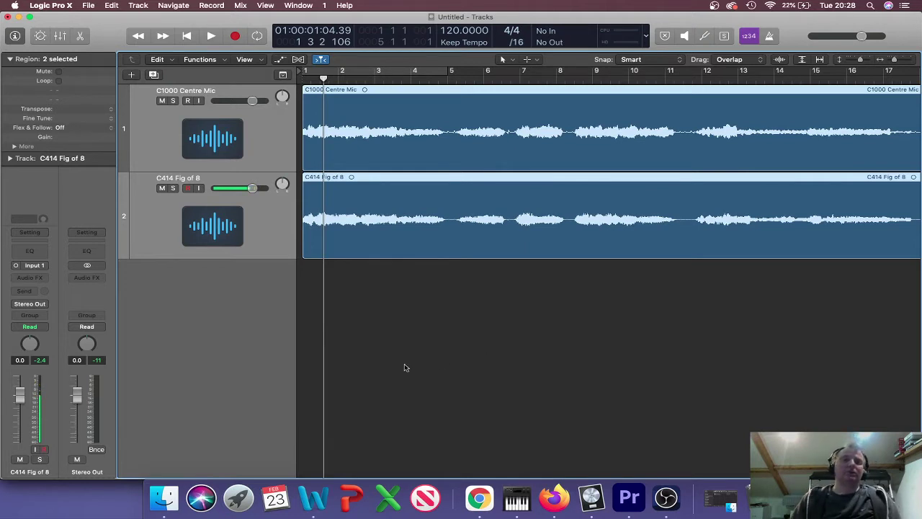
Duplicate the C414 Fig of 8 track and paste a copy of its region onto the new track at bar 1.
{"action": "left_click", "coordinate": [273, 219]}
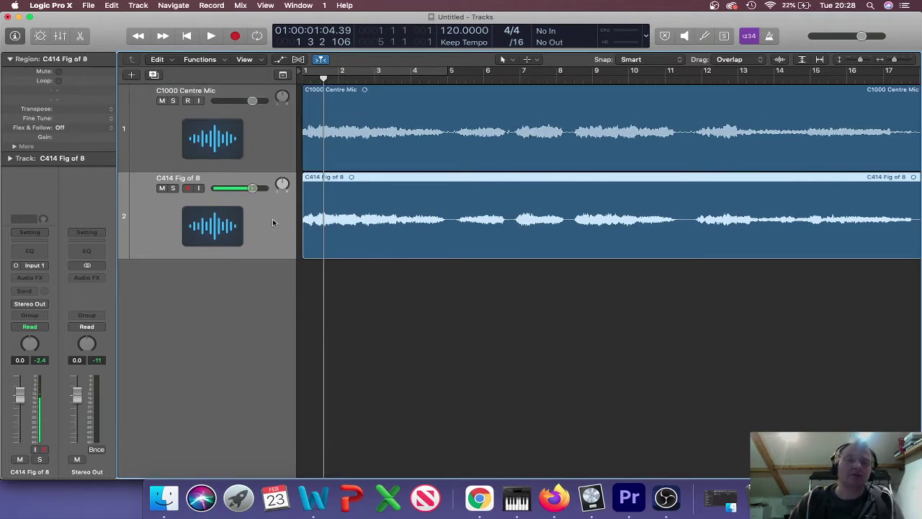
{"action": "left_click", "coordinate": [153, 75]}
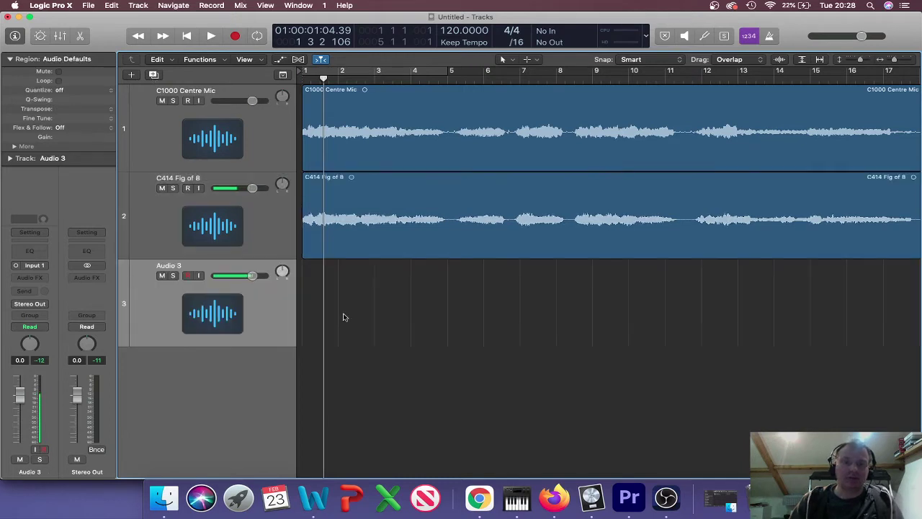
{"action": "left_click", "coordinate": [459, 224]}
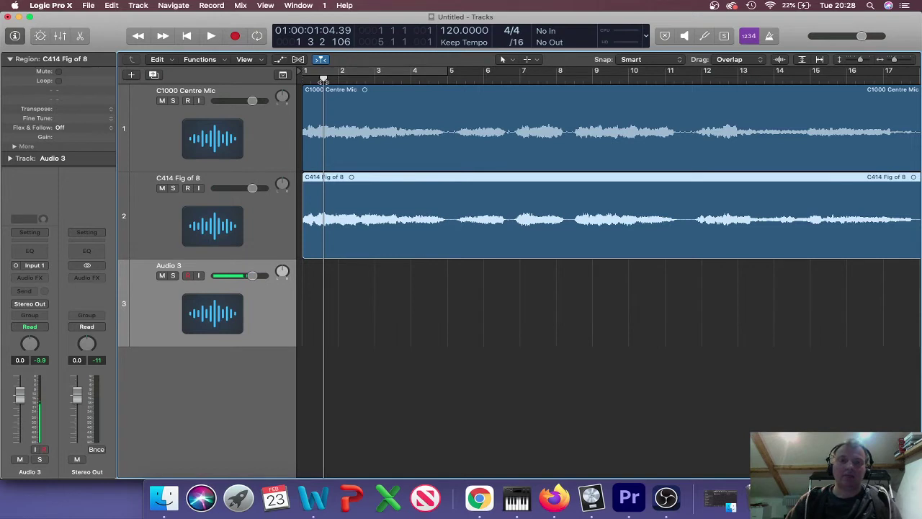
{"action": "left_click_drag", "start_coordinate": [323, 79], "coordinate": [300, 80]}
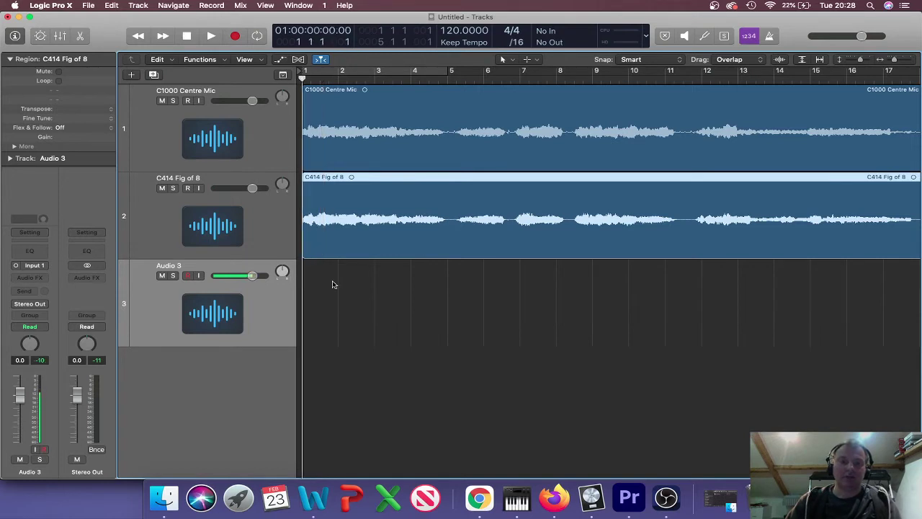
{"action": "key", "text": "super+v"}
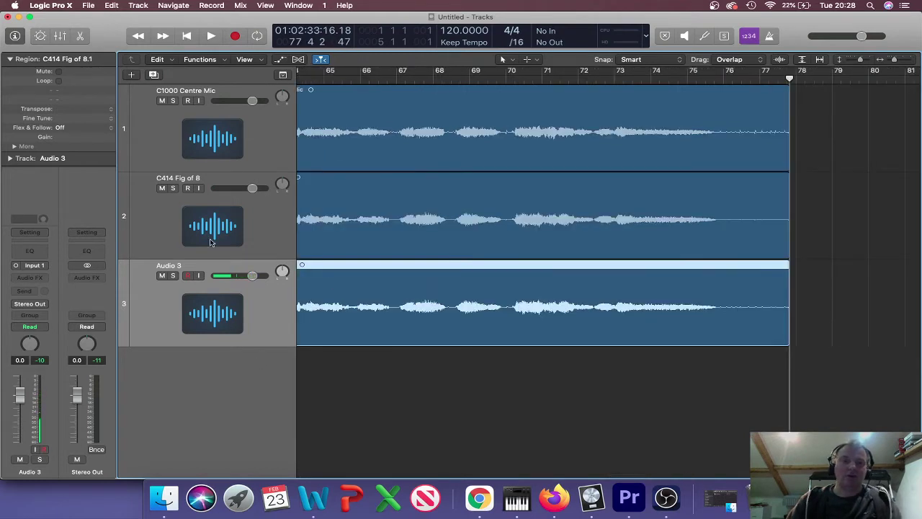
Rename the third track C414 R and the second track C414 L, and return the playhead to the start.
{"action": "double_click", "coordinate": [175, 266]}
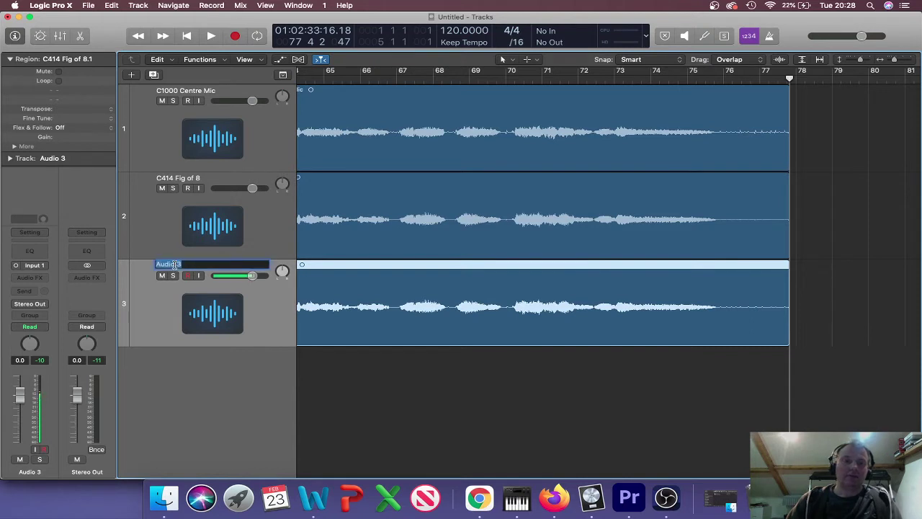
{"action": "type", "text": "C414 R"}
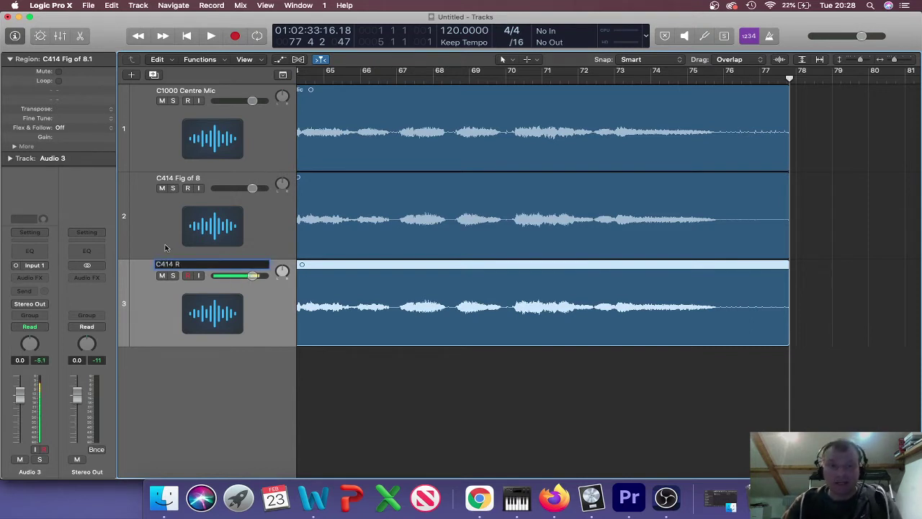
{"action": "double_click", "coordinate": [177, 180]}
{"action": "type", "text": "C"}
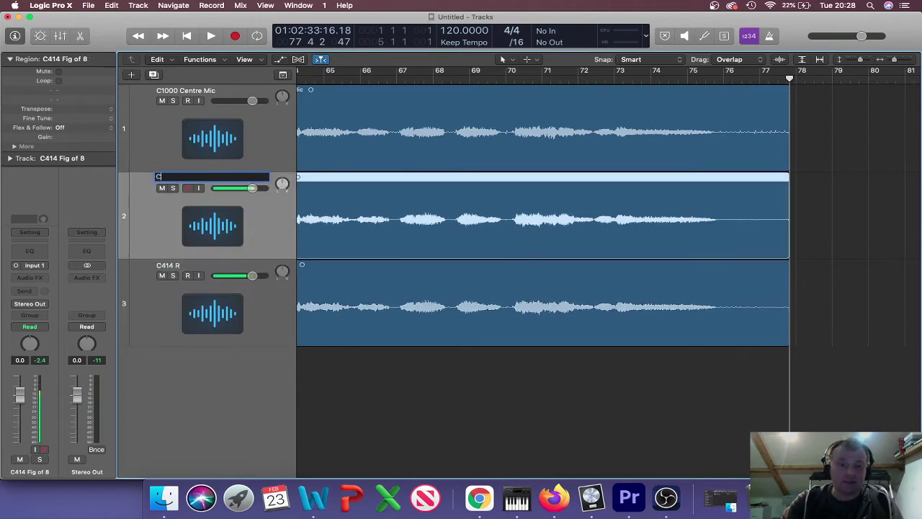
{"action": "type", "text": "414"}
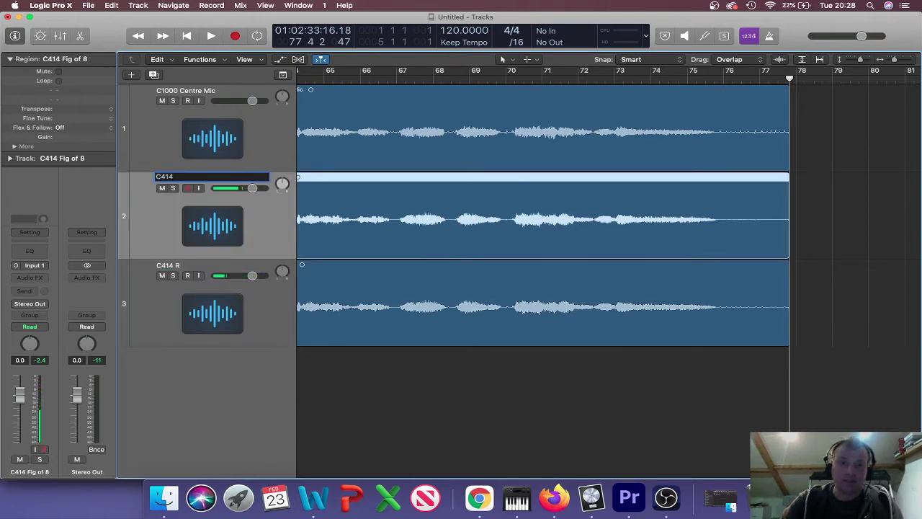
{"action": "type", "text": " L"}
{"action": "key", "text": "Return"}
{"action": "key", "text": "Return"}
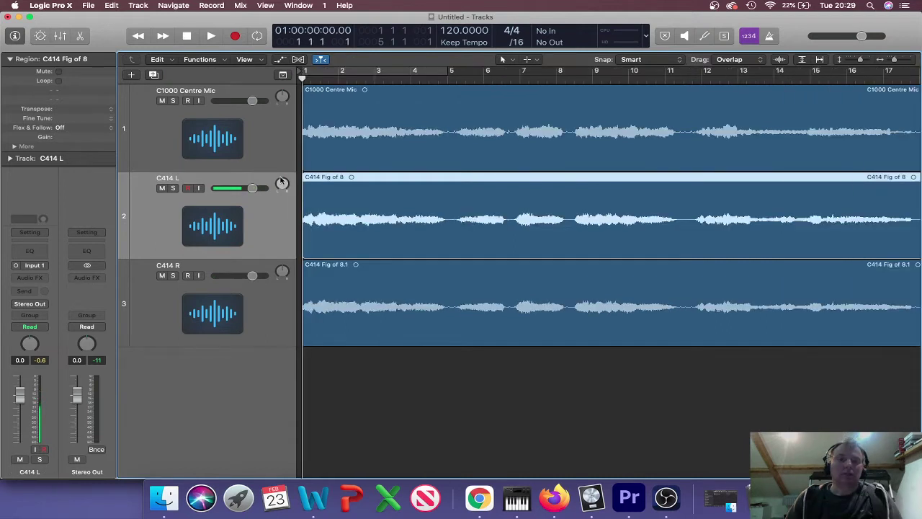
Pan C414 L hard left to -64 and C414 R hard right to +63, and audition the result.
{"action": "left_click_drag", "start_coordinate": [282, 183], "coordinate": [282, 209]}
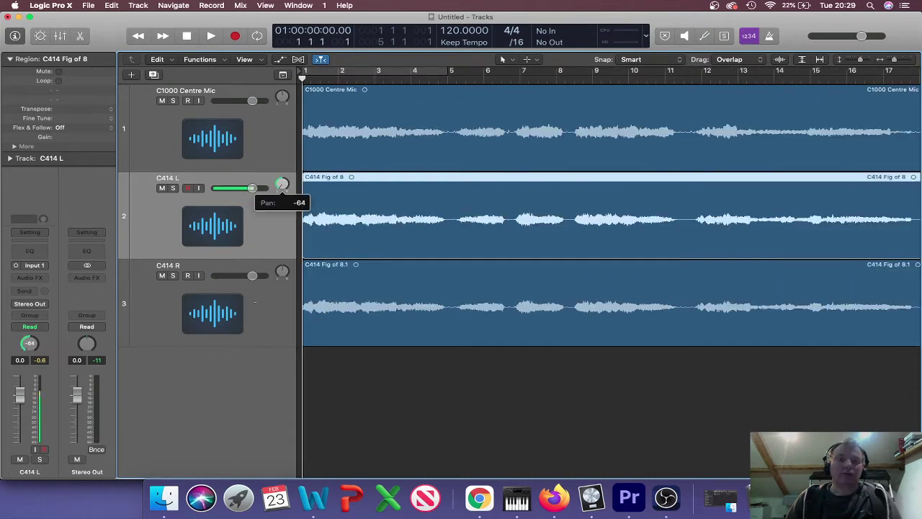
{"action": "left_click_drag", "start_coordinate": [281, 273], "coordinate": [282, 247]}
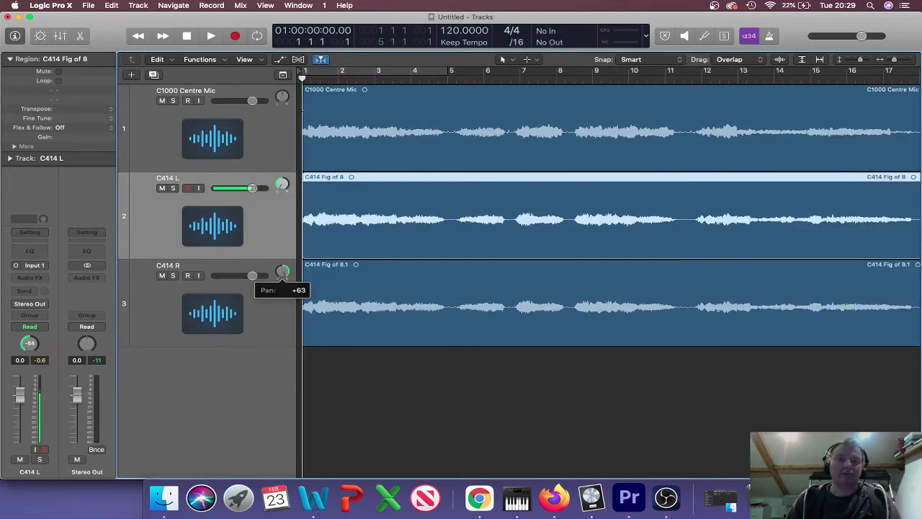
{"action": "left_click", "coordinate": [211, 37]}
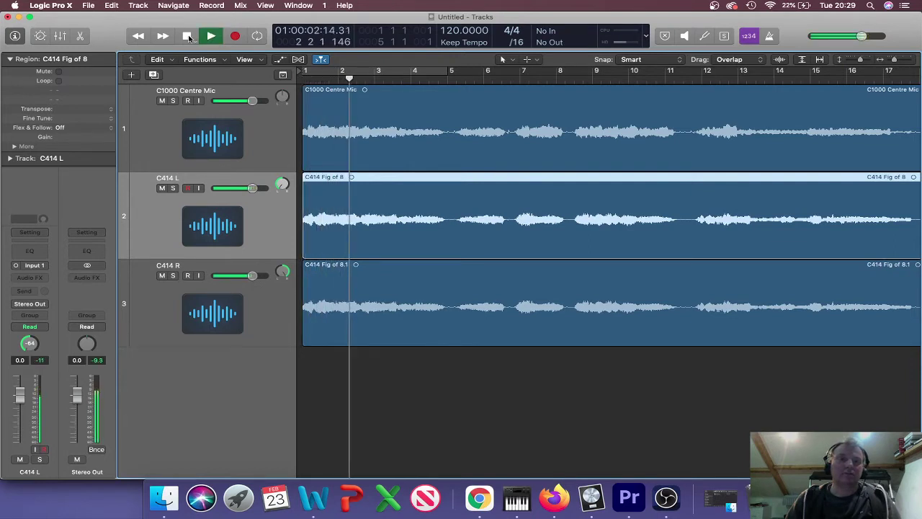
{"action": "left_click", "coordinate": [188, 36]}
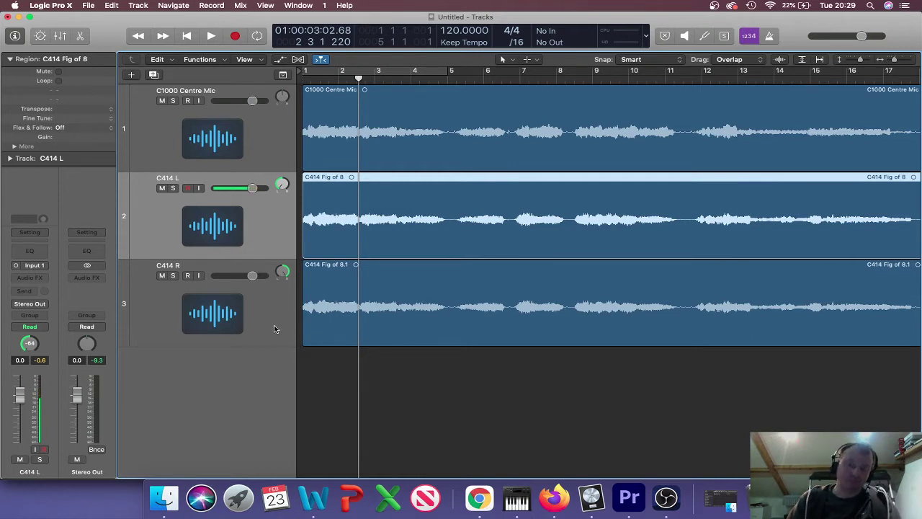
Insert a Gain plug-in on the C414 R track and turn on Phase Invert.
{"action": "left_click", "coordinate": [274, 312]}
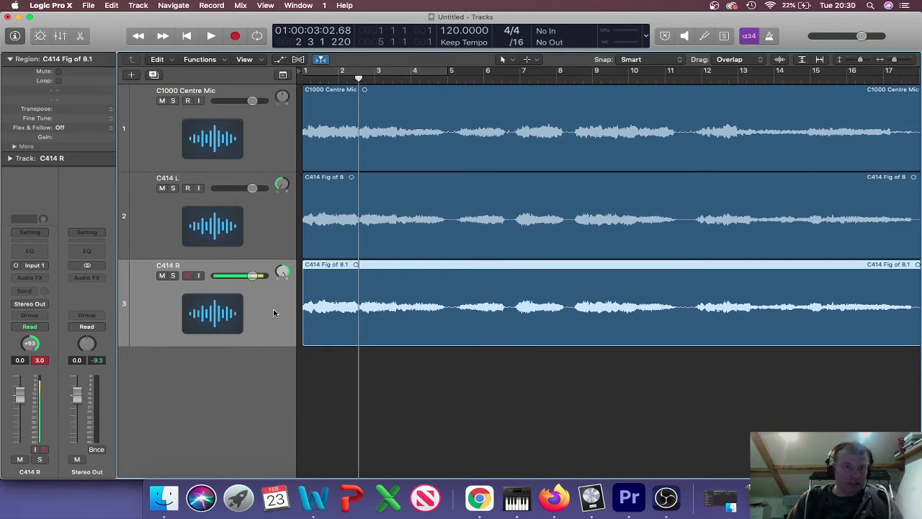
{"action": "left_click", "coordinate": [29, 282]}
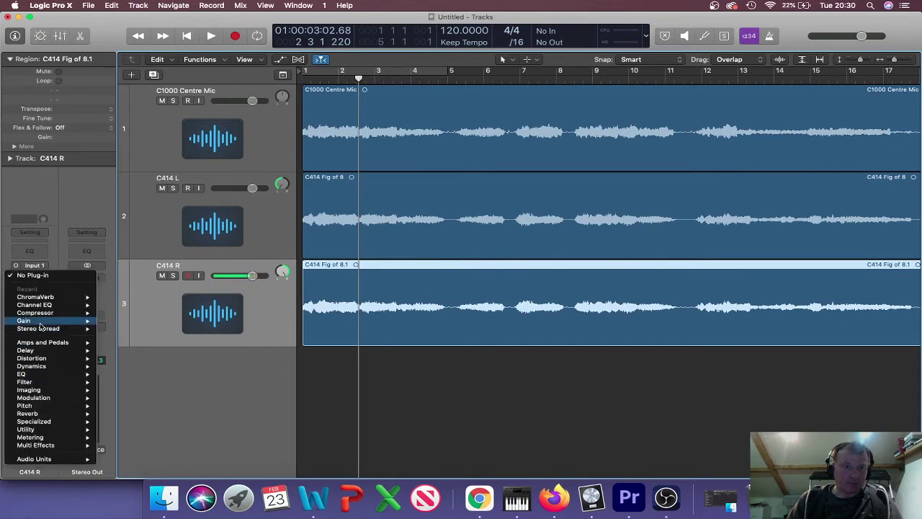
{"action": "mouse_move", "coordinate": [40, 322]}
{"action": "left_click", "coordinate": [121, 322]}
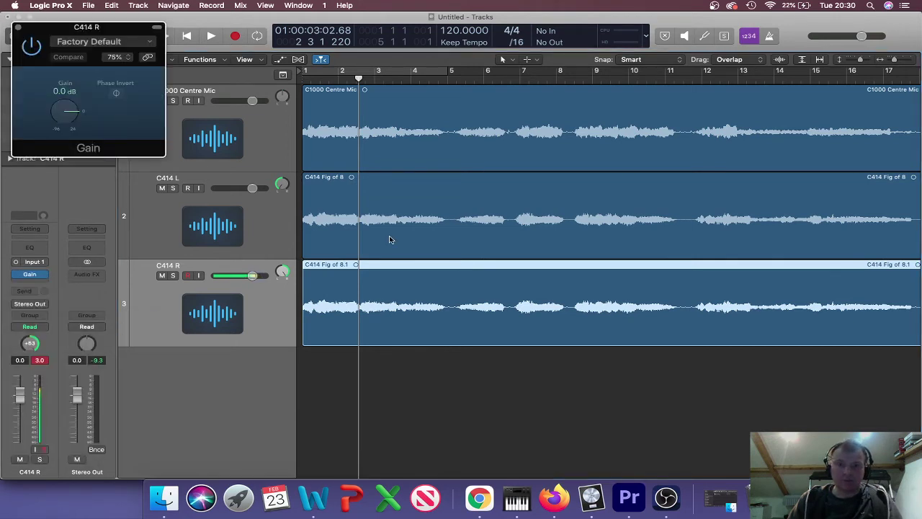
{"action": "left_click", "coordinate": [117, 94]}
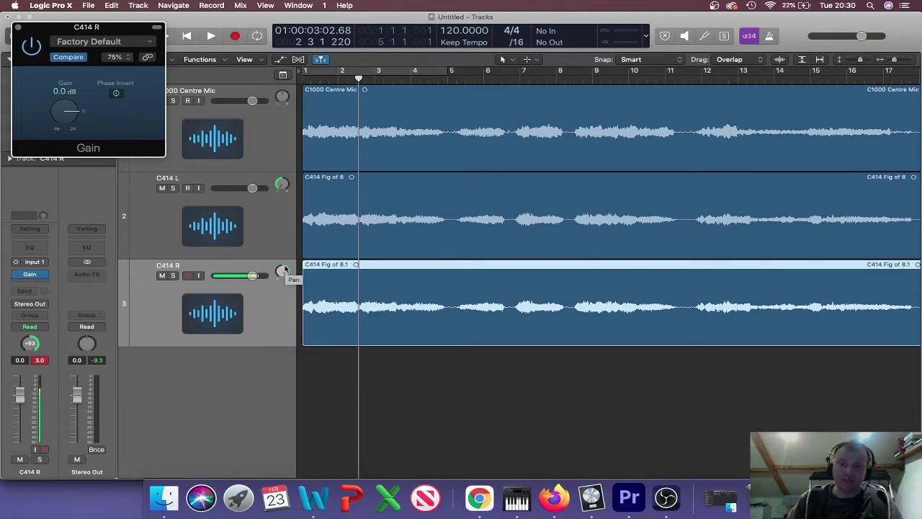
Audition the mix while comparing Phase Invert on and off on C414 R, and close the Gain plug-in.
{"action": "key", "text": "space"}
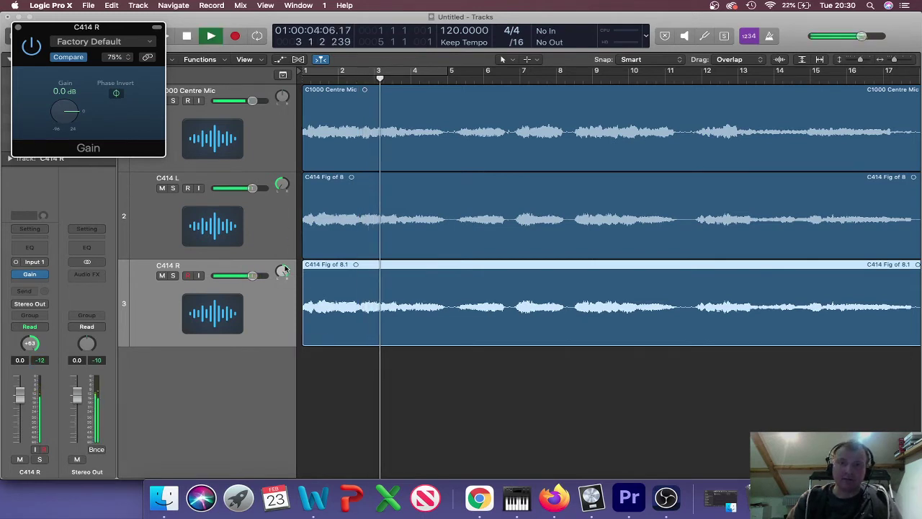
{"action": "left_click", "coordinate": [116, 95]}
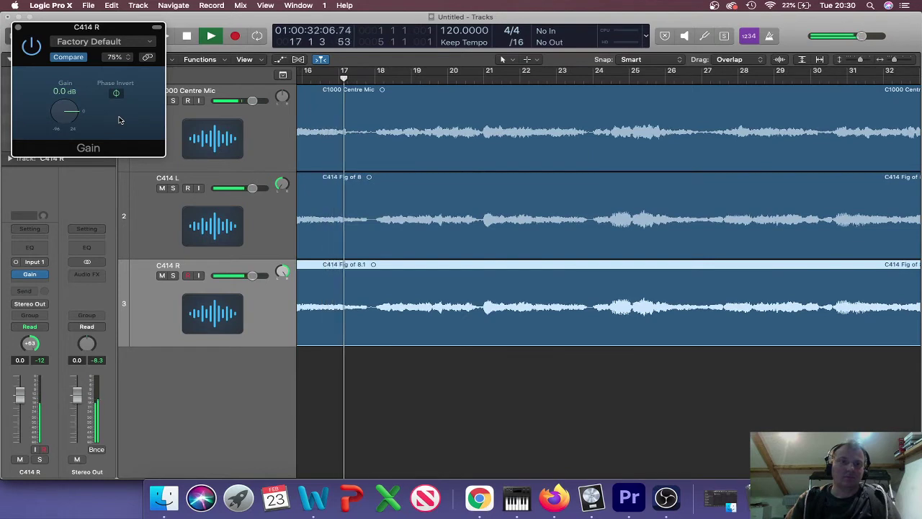
{"action": "key", "text": "space"}
{"action": "key", "text": "super+w"}
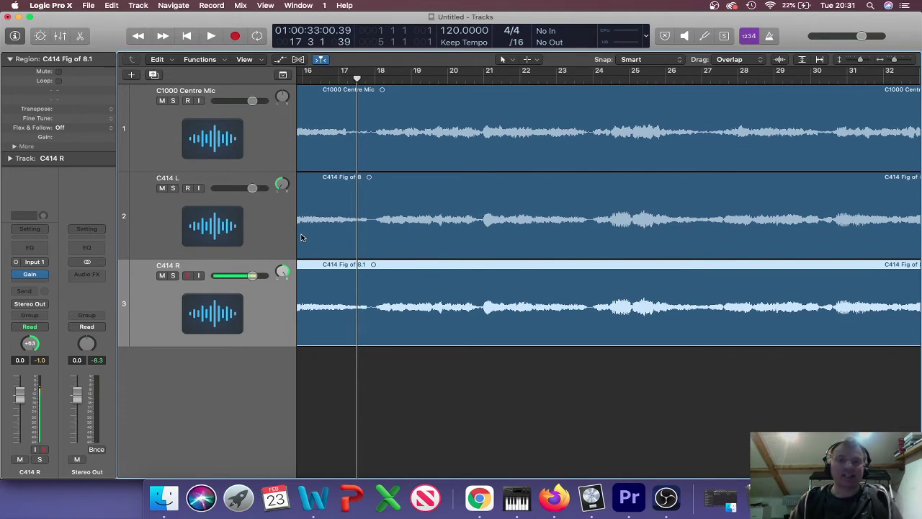
Set the pan of both C414 L and C414 R to centre (0).
{"action": "left_click_drag", "start_coordinate": [282, 189], "coordinate": [281, 217]}
{"action": "left_click_drag", "start_coordinate": [282, 183], "coordinate": [282, 187]}
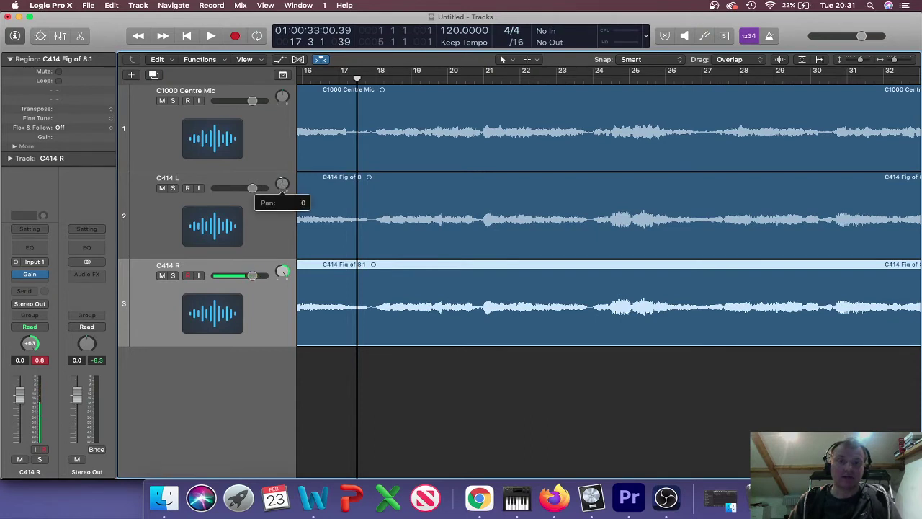
{"action": "left_click_drag", "start_coordinate": [282, 187], "coordinate": [282, 189]}
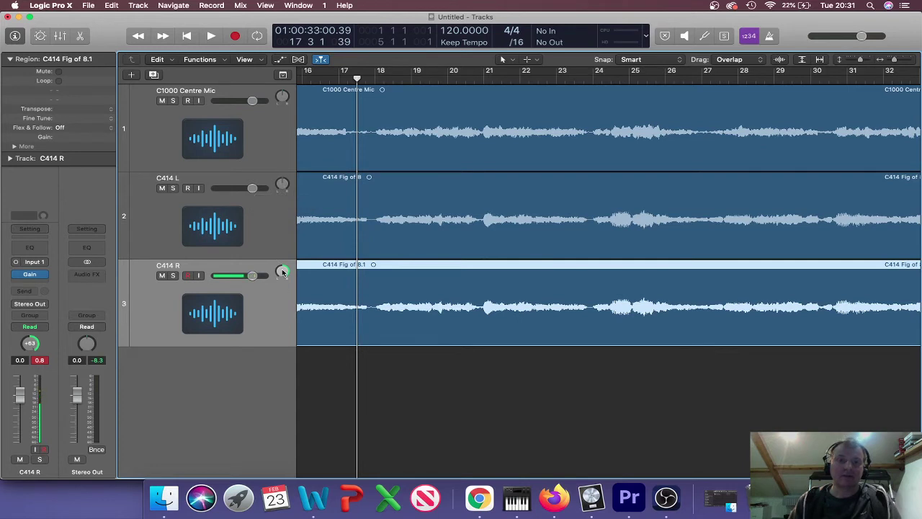
{"action": "left_click_drag", "start_coordinate": [283, 271], "coordinate": [284, 276]}
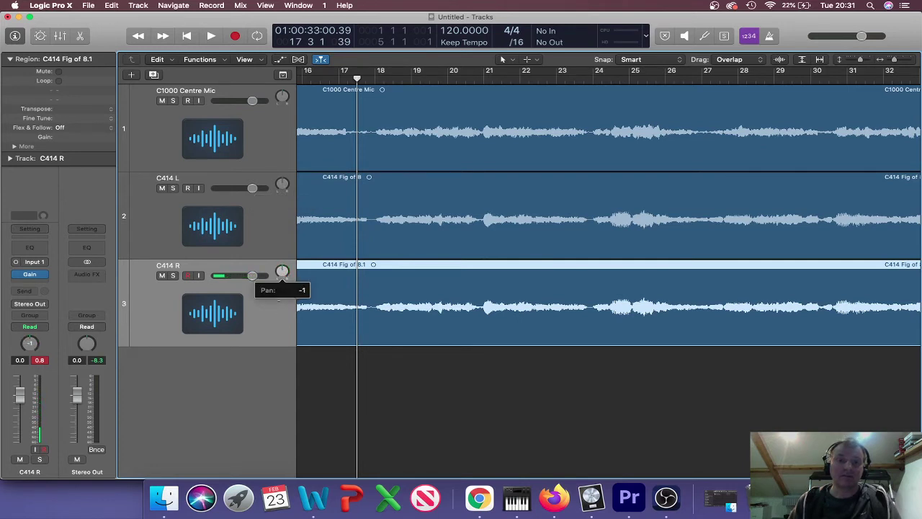
{"action": "left_click_drag", "start_coordinate": [283, 276], "coordinate": [284, 276]}
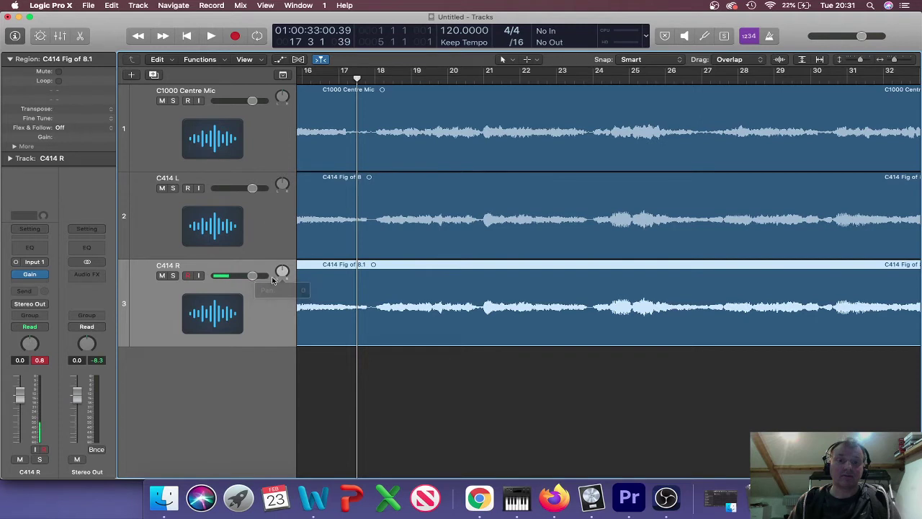
Play with C1000 Centre Mic muted while panning C414 L back to -64 and C414 R to +63, and unmute the centre mic.
{"action": "left_click", "coordinate": [162, 101]}
{"action": "key", "text": "space"}
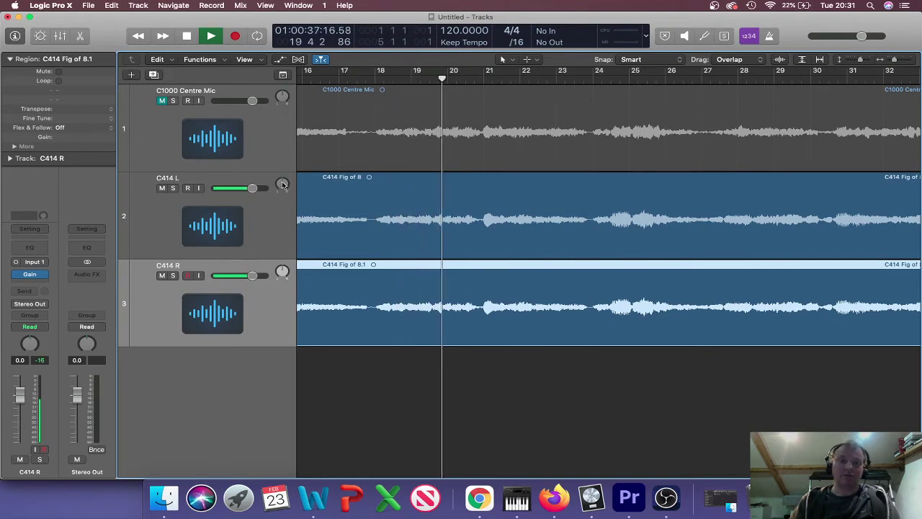
{"action": "left_click_drag", "start_coordinate": [282, 184], "coordinate": [282, 191]}
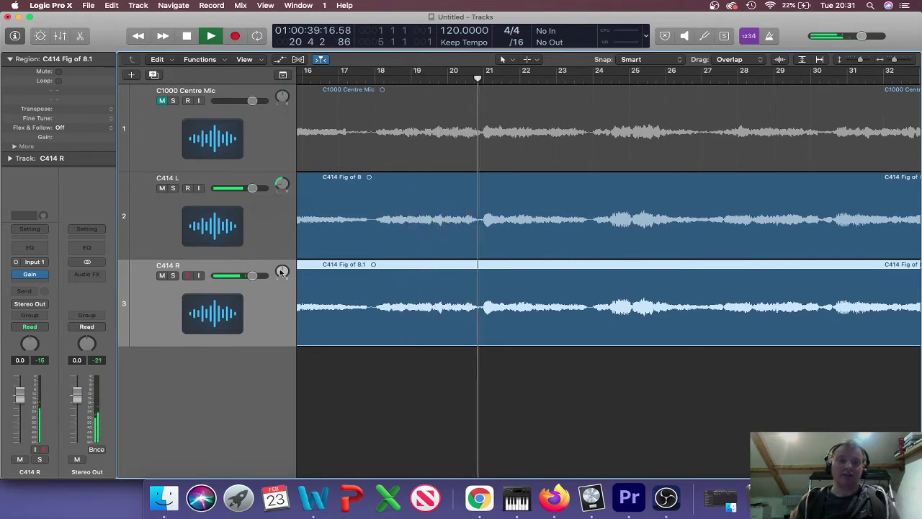
{"action": "left_click_drag", "start_coordinate": [281, 271], "coordinate": [281, 266]}
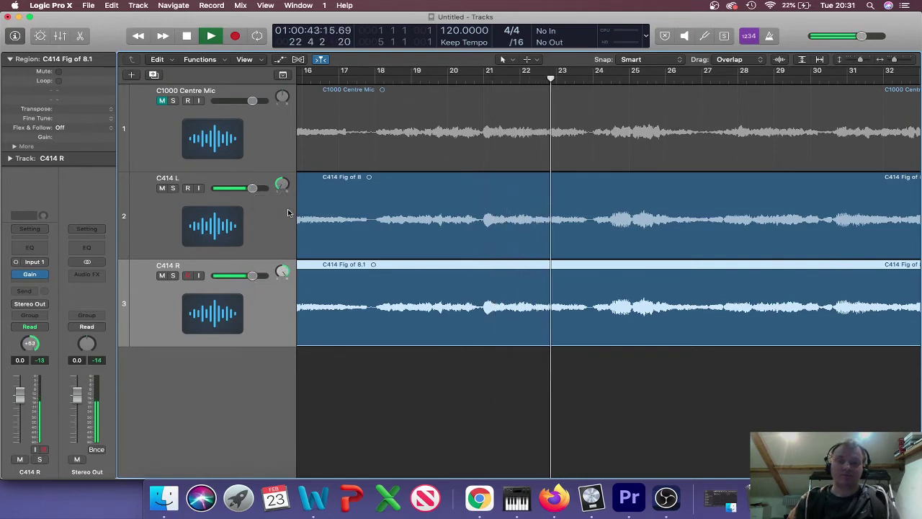
{"action": "key", "text": "space"}
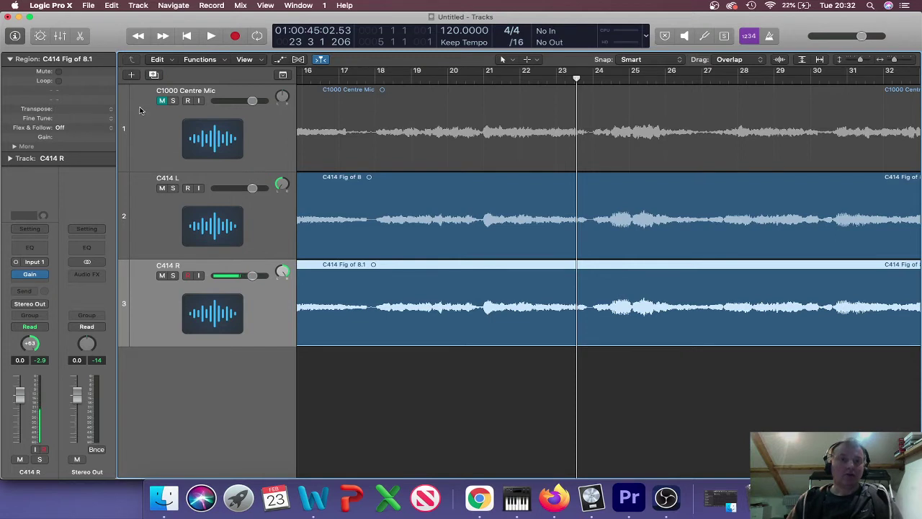
{"action": "left_click", "coordinate": [162, 101]}
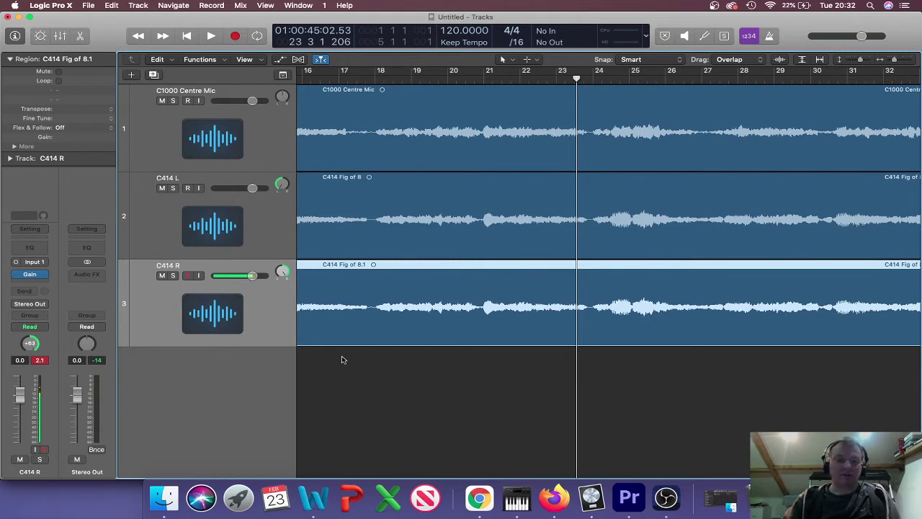
Open the mixer and route the outputs of C414 L and C414 R to Bus 1.
{"action": "key", "text": "x"}
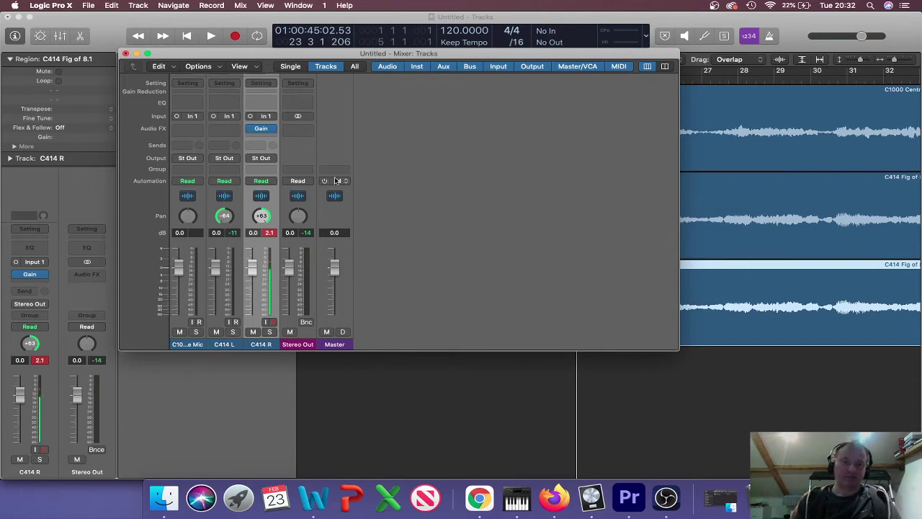
{"action": "left_click", "coordinate": [225, 158]}
{"action": "mouse_move", "coordinate": [251, 194]}
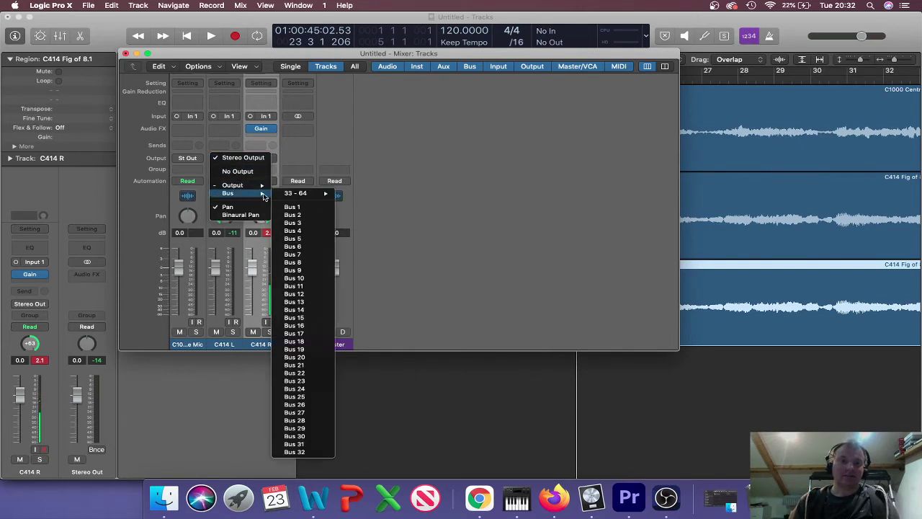
{"action": "left_click", "coordinate": [292, 207]}
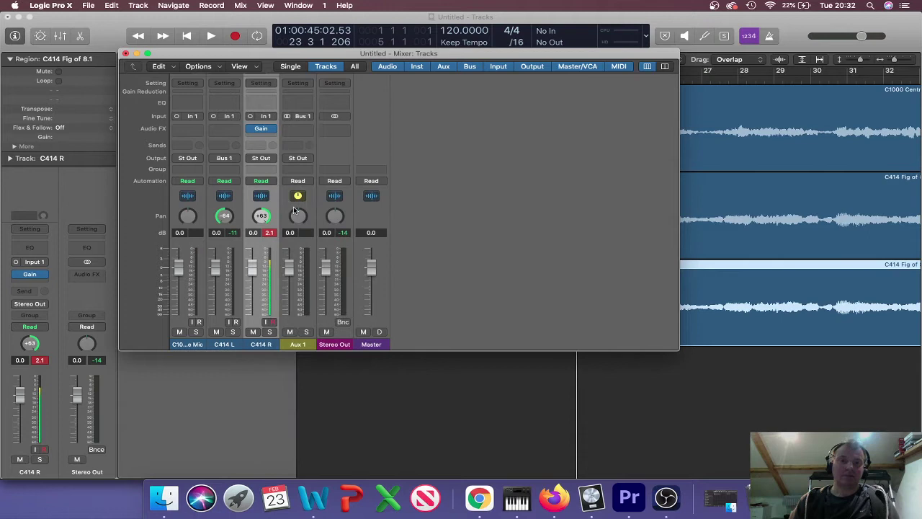
{"action": "left_click", "coordinate": [265, 162]}
{"action": "mouse_move", "coordinate": [285, 194]}
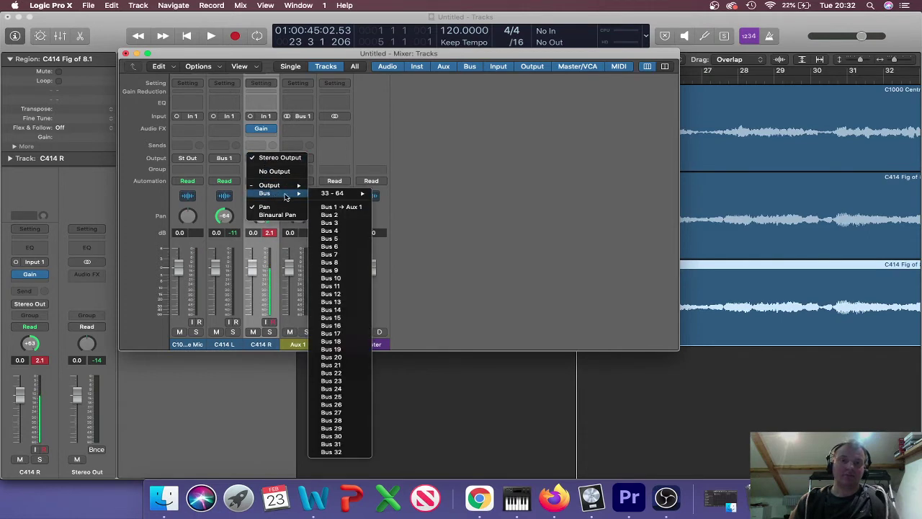
{"action": "left_click", "coordinate": [333, 207]}
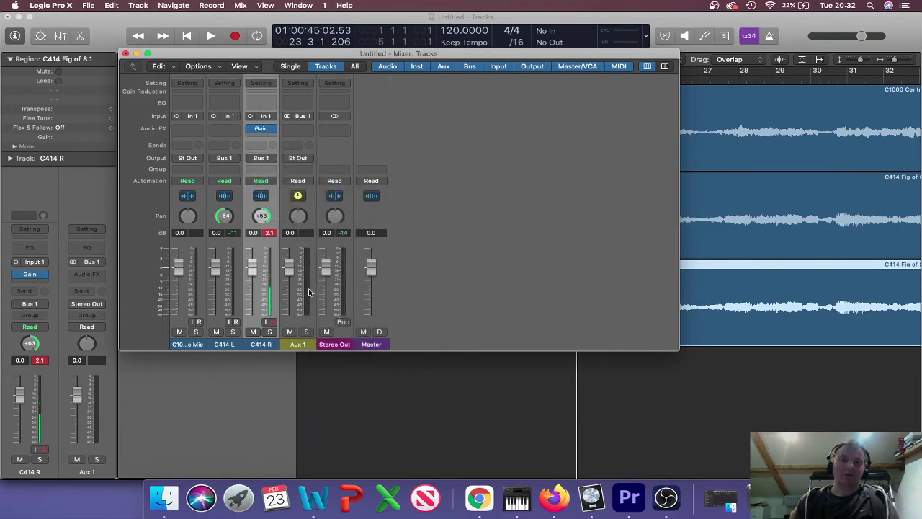
Rename the new Bus 1 aux channel C414 Stereo Mix.
{"action": "double_click", "coordinate": [298, 344]}
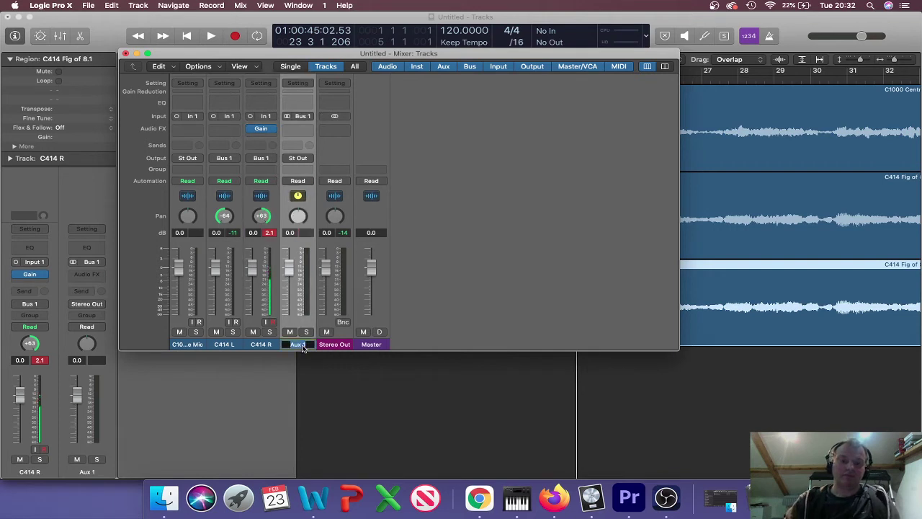
{"action": "type", "text": "C414"}
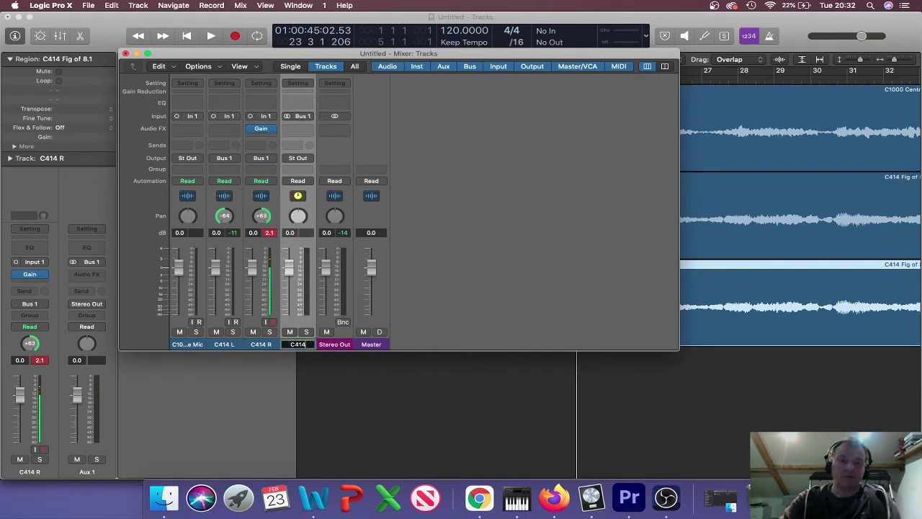
{"action": "type", "text": " Stere"}
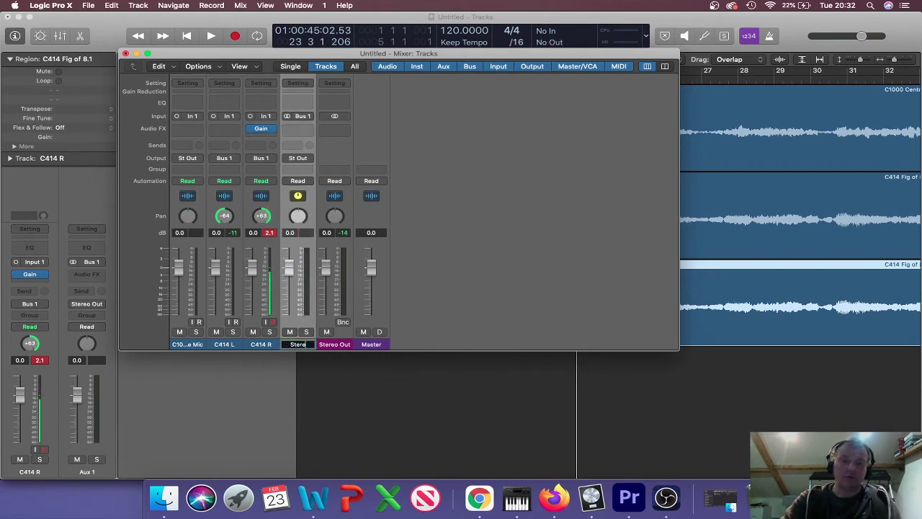
{"action": "type", "text": "o Mic"}
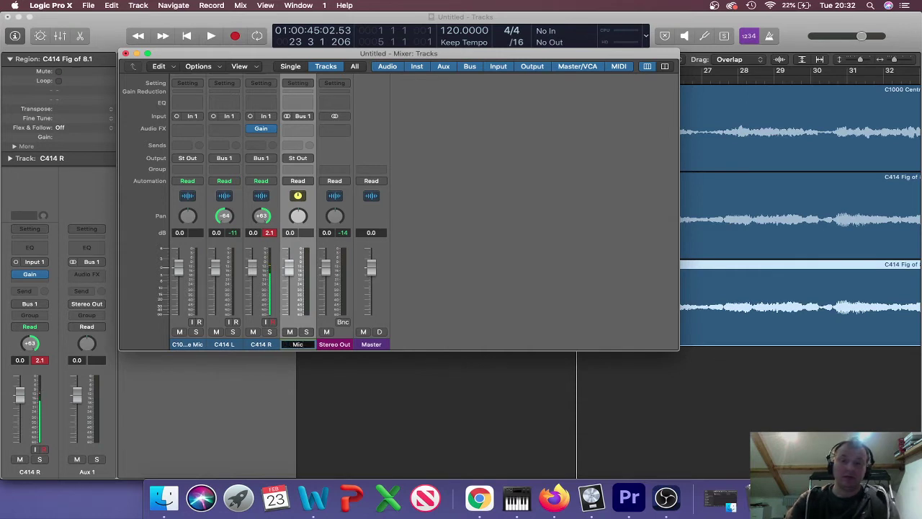
{"action": "key", "text": "Return"}
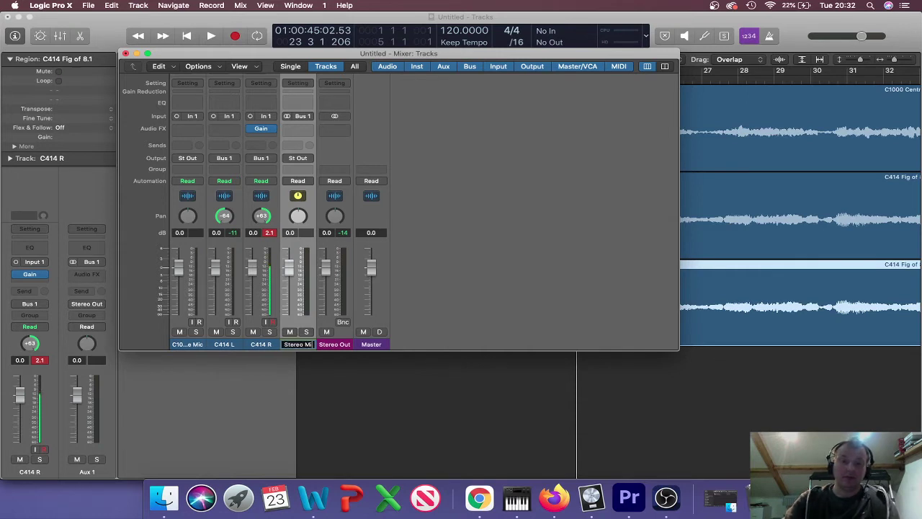
Play the mix and lower the C414 Stereo Mix level to -0.8 dB.
{"action": "left_click", "coordinate": [429, 258]}
{"action": "key", "text": "space"}
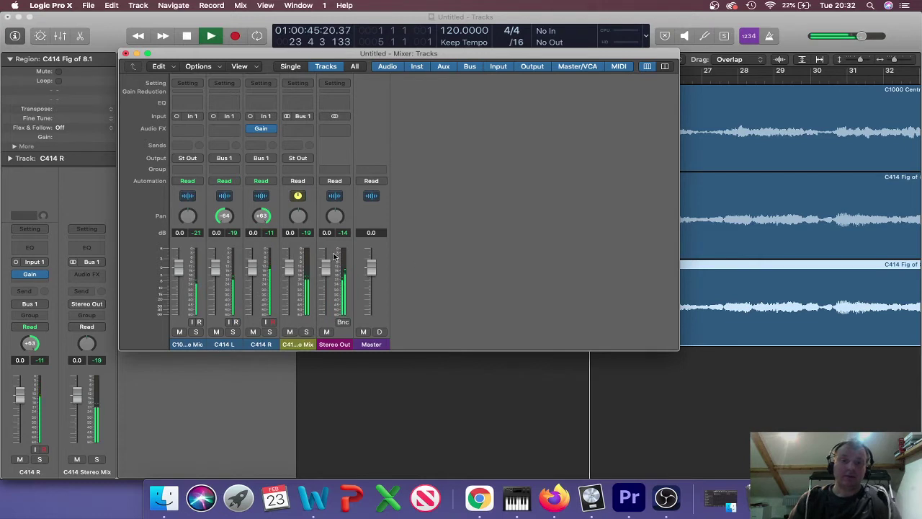
{"action": "mouse_move", "coordinate": [292, 268]}
{"action": "left_mouse_down"}
{"action": "mouse_move", "coordinate": [292, 296]}
{"action": "mouse_move", "coordinate": [292, 270]}
{"action": "left_mouse_up"}
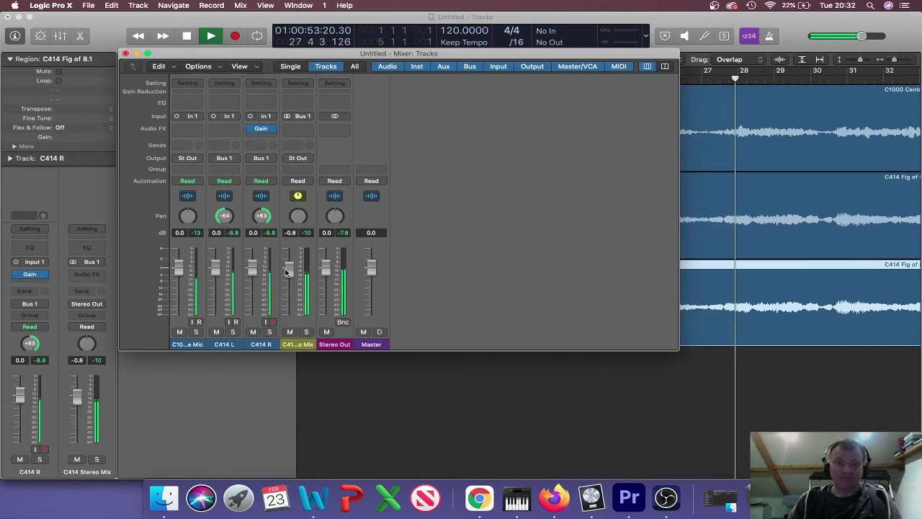
{"action": "key", "text": "space"}
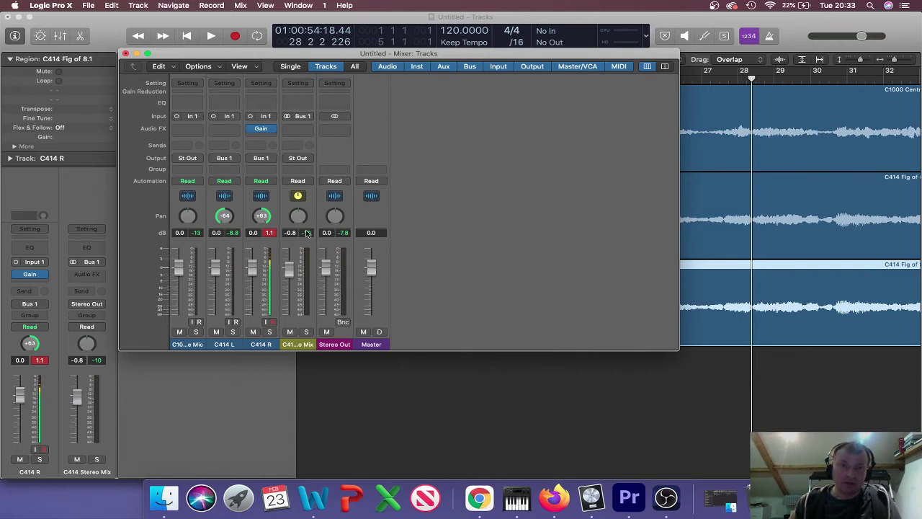
Add a Channel EQ to C414 Stereo Mix and enable its low-cut band at 158 Hz, 24 dB/Oct.
{"action": "left_click", "coordinate": [294, 103]}
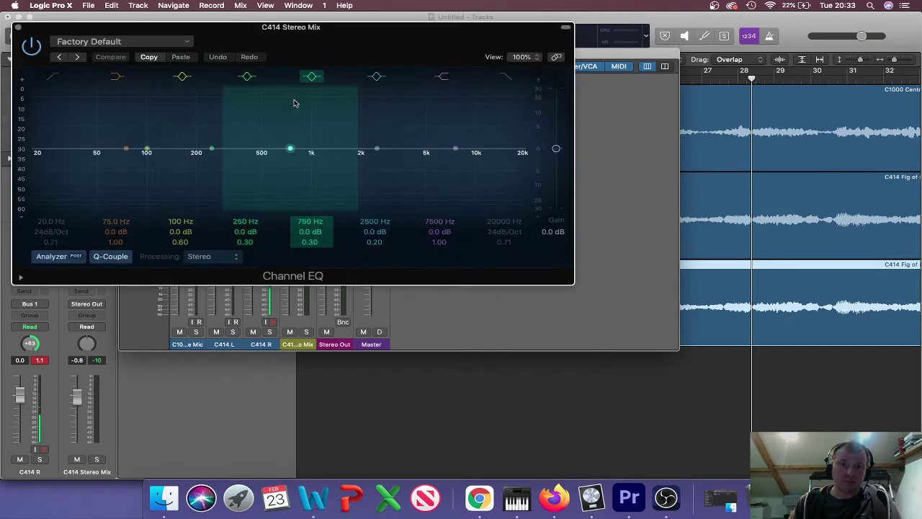
{"action": "left_click", "coordinate": [55, 77]}
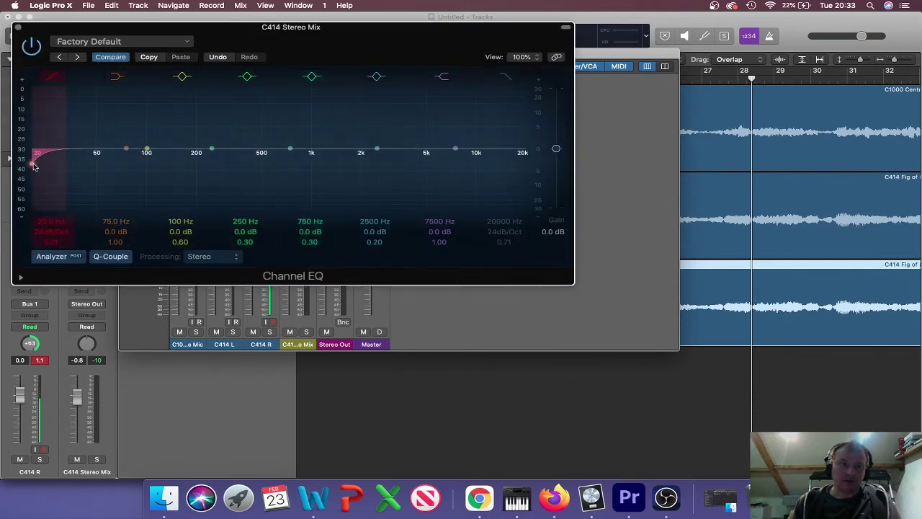
{"action": "left_click_drag", "start_coordinate": [36, 165], "coordinate": [192, 165]}
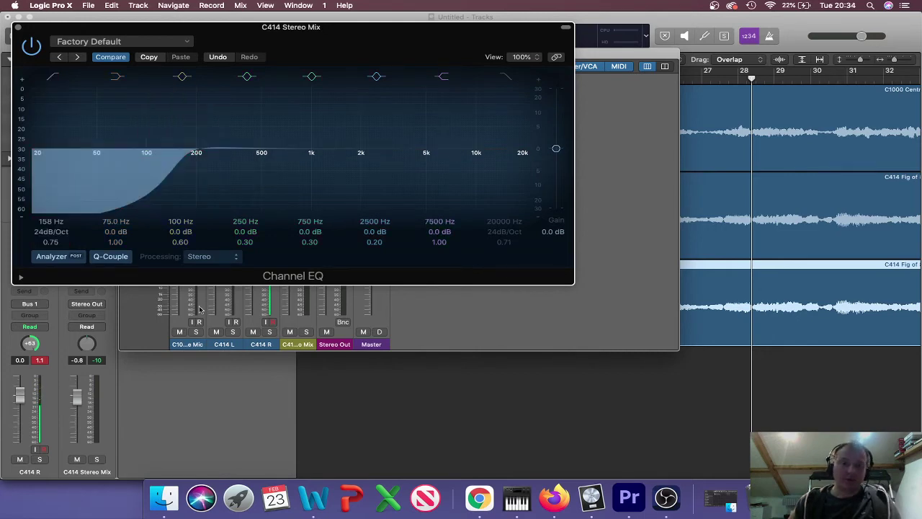
Mute C1000 Centre Mic and audition C414 Stereo Mix with the Channel EQ bypassed and active.
{"action": "left_click", "coordinate": [181, 332]}
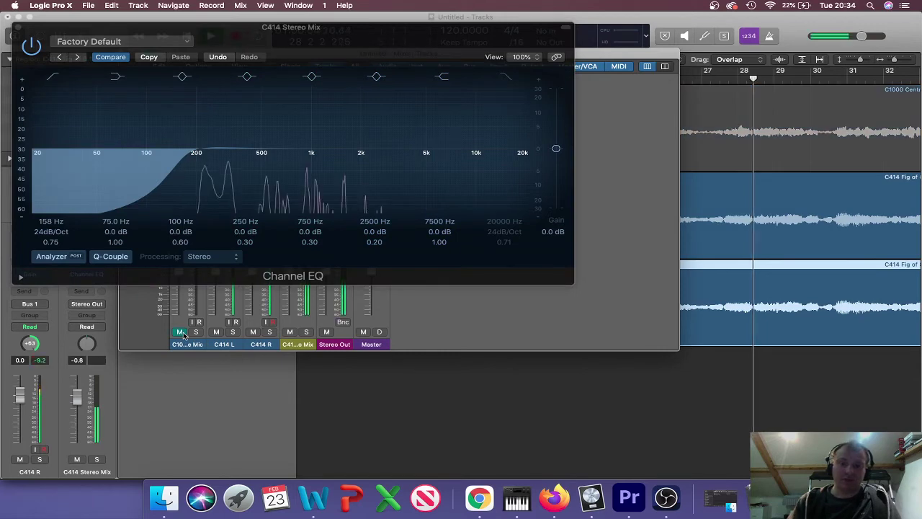
{"action": "left_click", "coordinate": [31, 46]}
{"action": "left_click", "coordinate": [31, 46]}
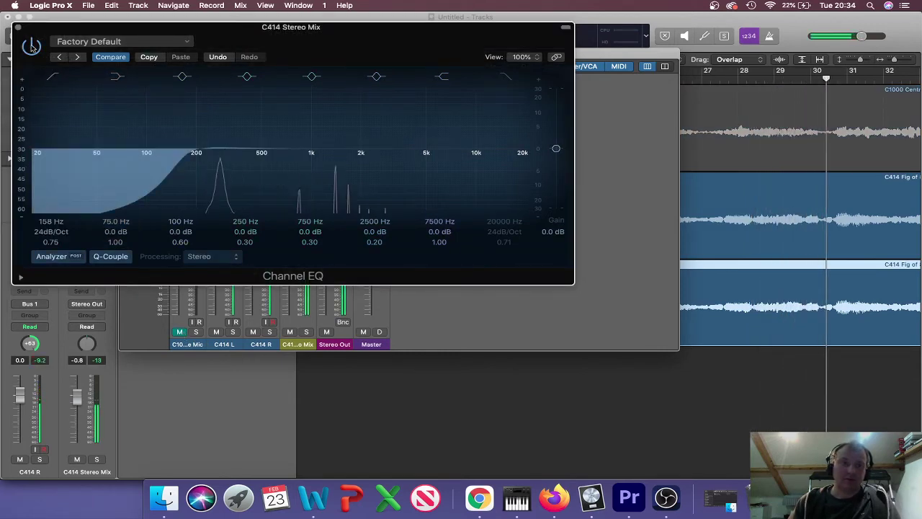
Raise the Channel EQ low-cut frequency to 295 Hz and compare the sound with the EQ bypassed.
{"action": "left_click_drag", "start_coordinate": [178, 163], "coordinate": [226, 163]}
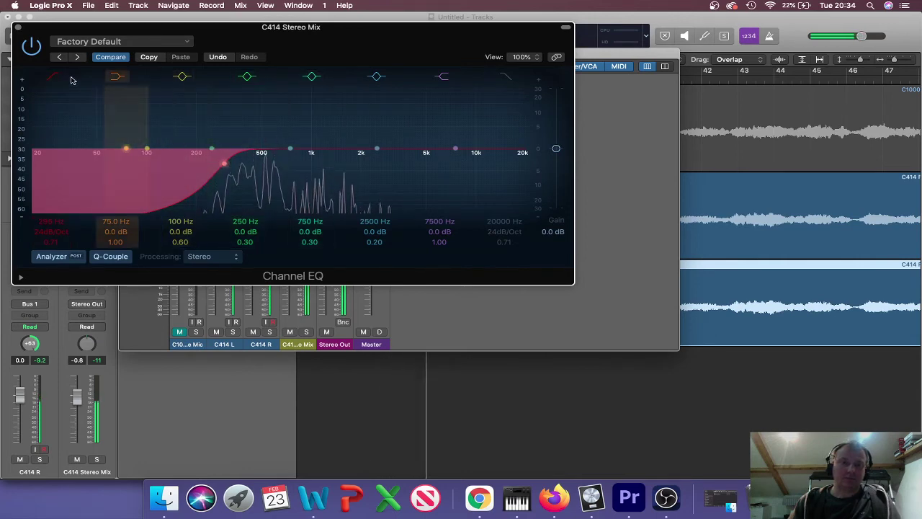
{"action": "left_click", "coordinate": [31, 46]}
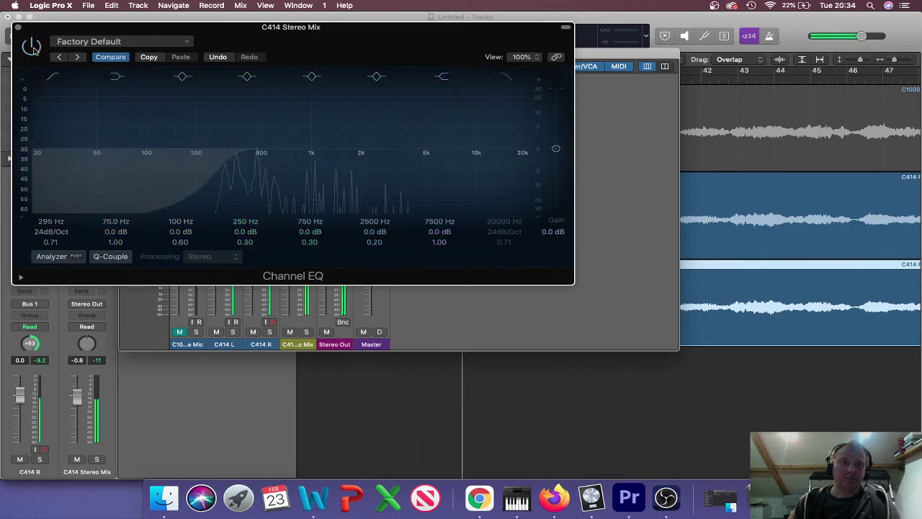
{"action": "left_click", "coordinate": [32, 46]}
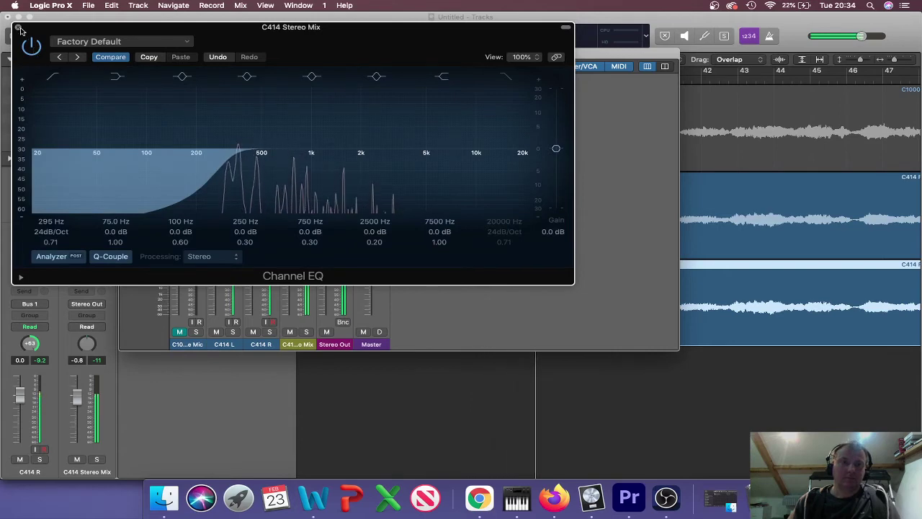
Close the Channel EQ, unmute C1000 Centre Mic and play the full mix.
{"action": "left_click", "coordinate": [20, 29]}
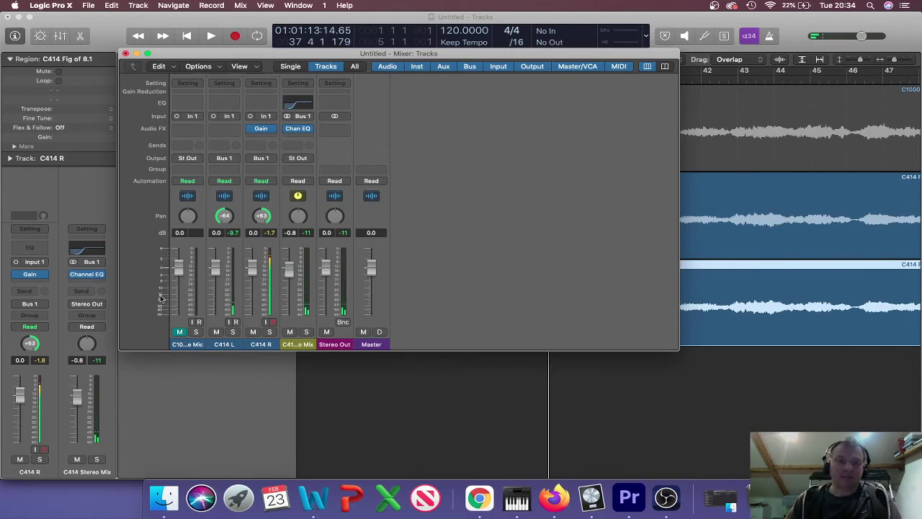
{"action": "left_click", "coordinate": [180, 331]}
{"action": "key", "text": "space"}
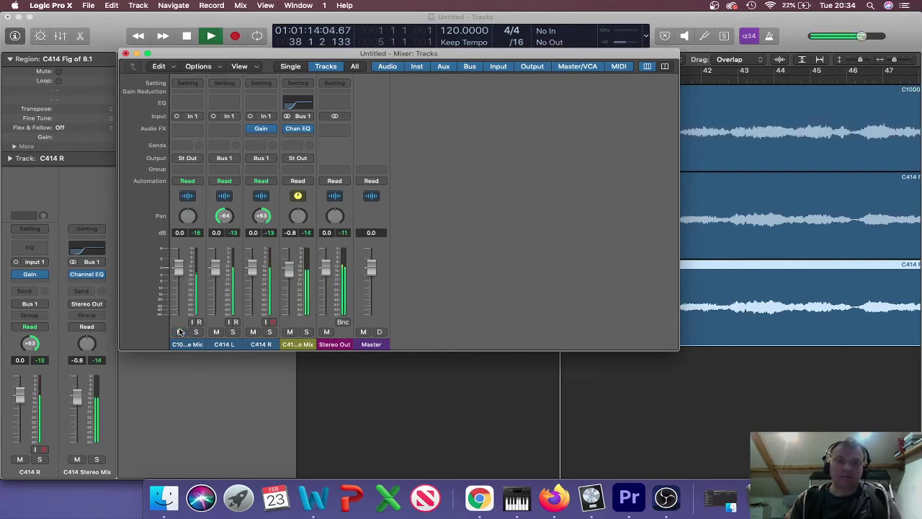
Stop playback and enable the C414 Stereo Mix Channel EQ's high-cut band at about 14 kHz, 24 dB/Oct.
{"action": "key", "text": "space"}
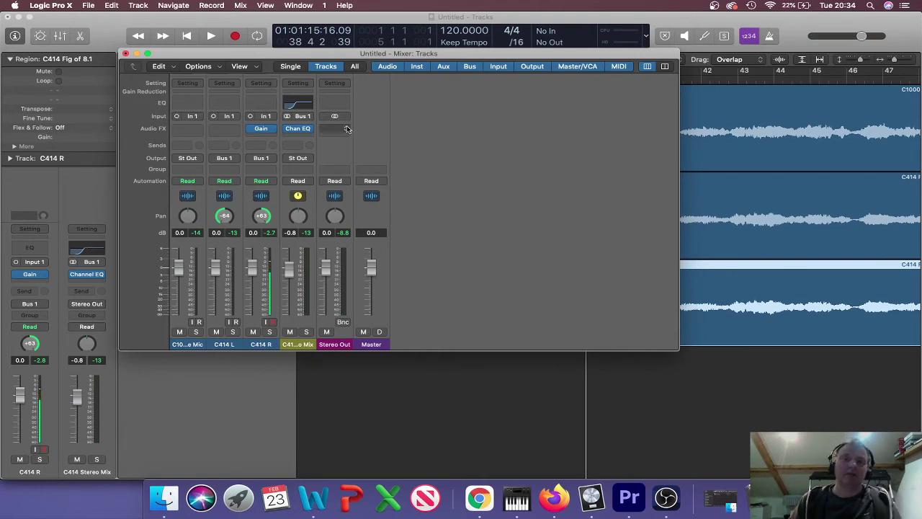
{"action": "left_click", "coordinate": [303, 107]}
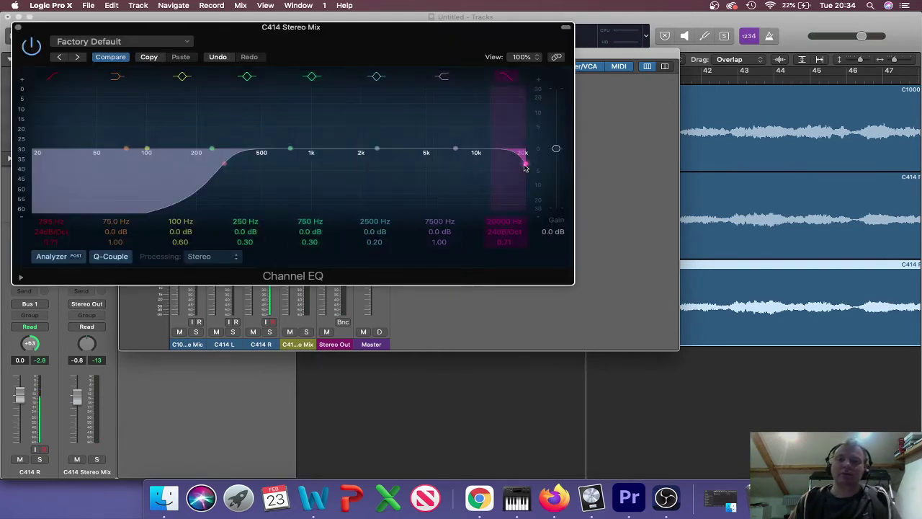
{"action": "left_click_drag", "start_coordinate": [525, 166], "coordinate": [497, 168]}
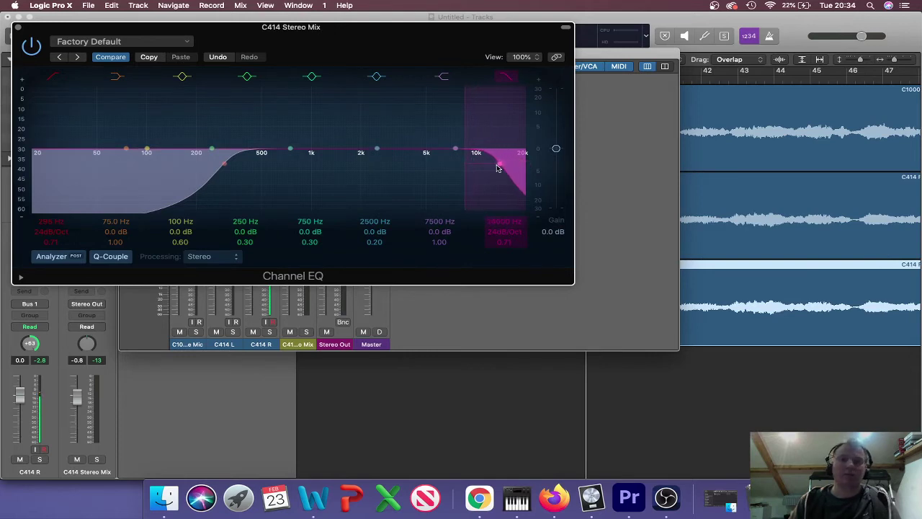
{"action": "left_click", "coordinate": [19, 28]}
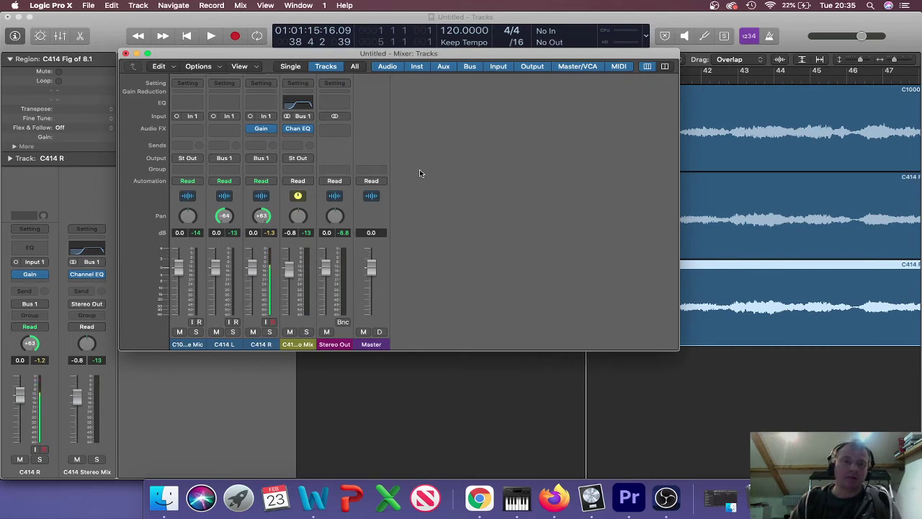
Insert a mono Compressor on C1000 Centre Mic, solo that channel and position the plug-in window beside its mixer strip.
{"action": "left_click", "coordinate": [187, 130]}
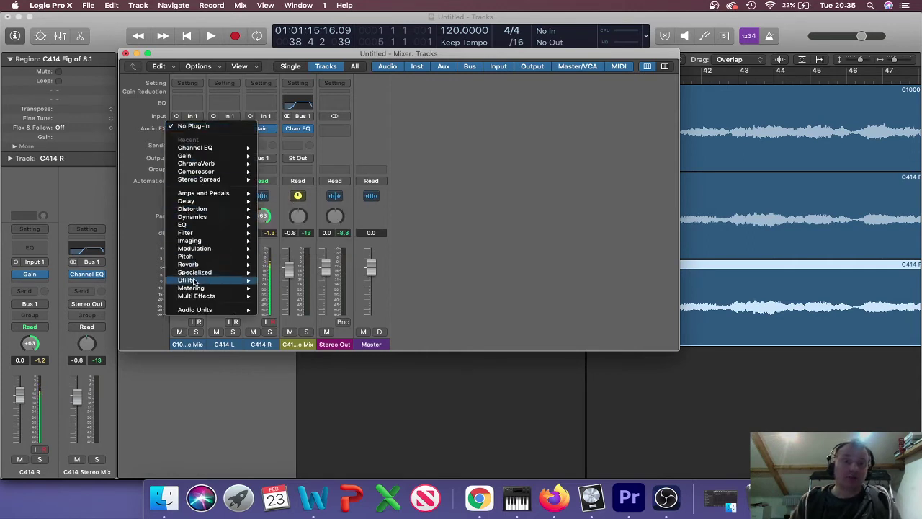
{"action": "mouse_move", "coordinate": [207, 218]}
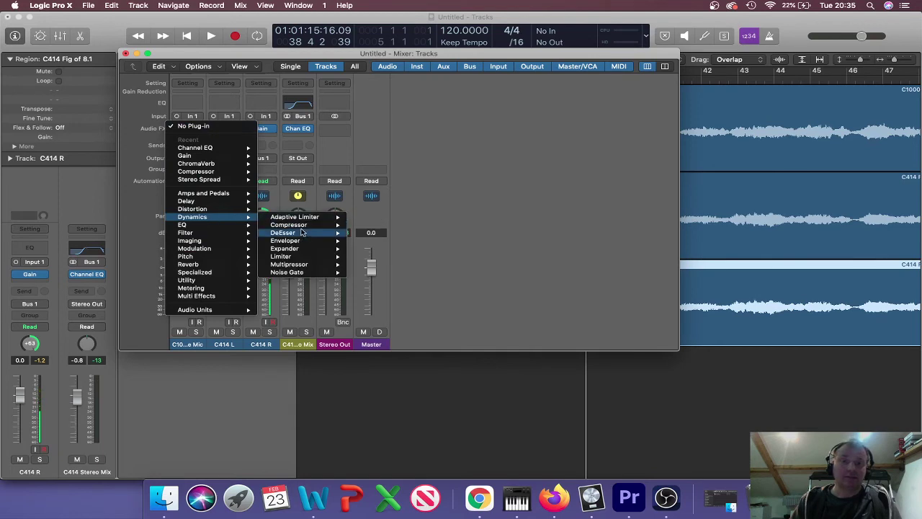
{"action": "mouse_move", "coordinate": [322, 227]}
{"action": "left_click", "coordinate": [368, 226]}
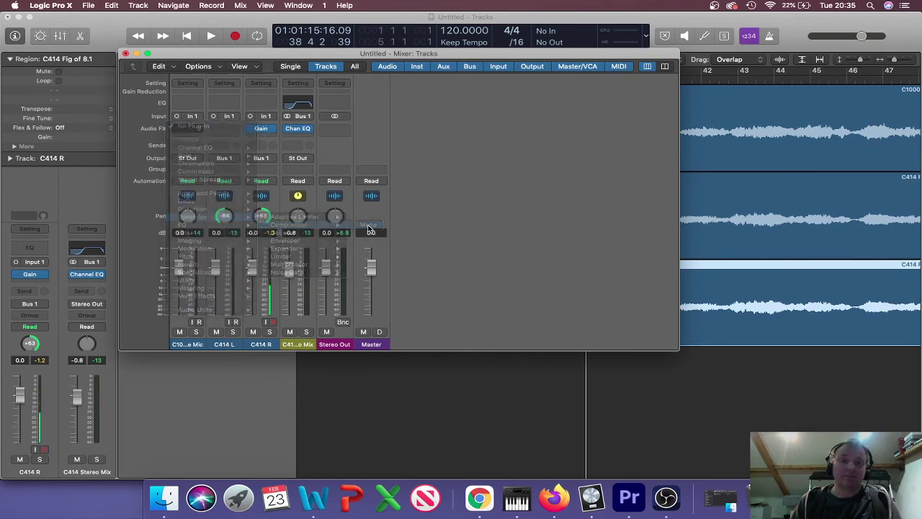
{"action": "left_click_drag", "start_coordinate": [390, 43], "coordinate": [671, 133]}
{"action": "left_click", "coordinate": [196, 332]}
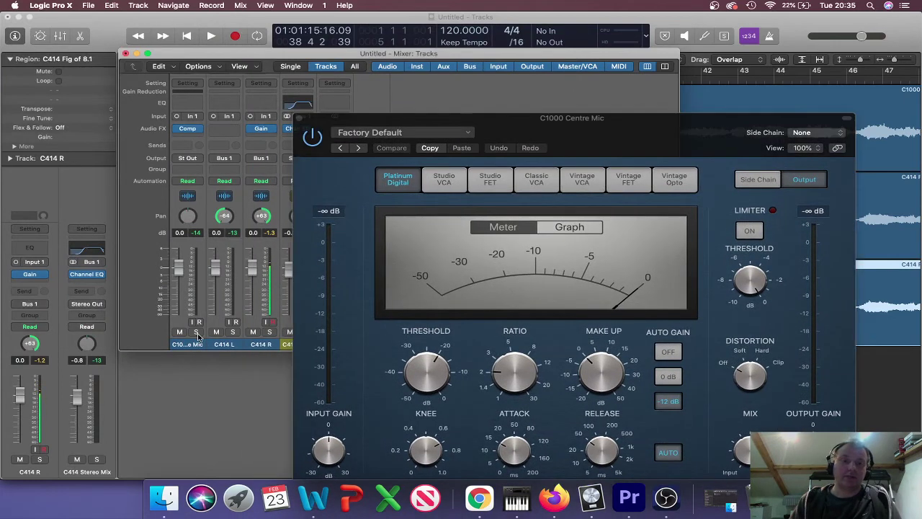
{"action": "left_click_drag", "start_coordinate": [494, 130], "coordinate": [575, 40]}
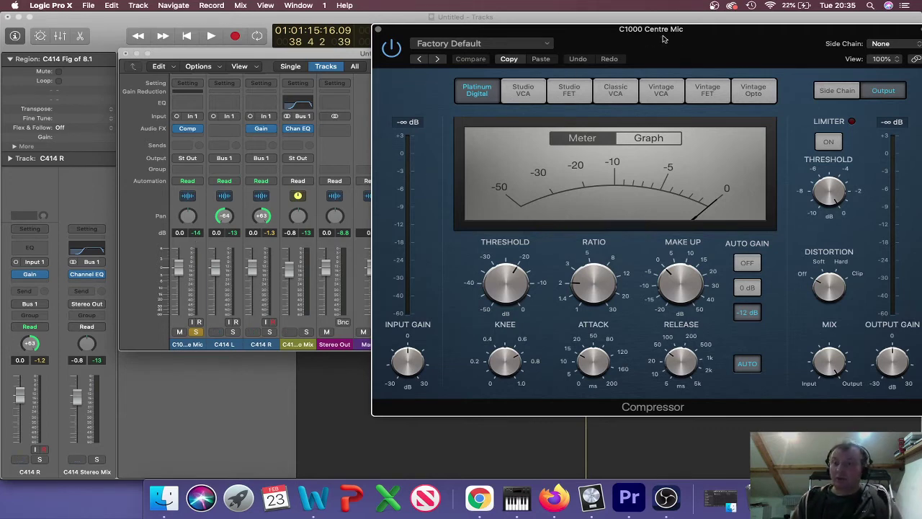
{"action": "left_click_drag", "start_coordinate": [677, 42], "coordinate": [592, 48]}
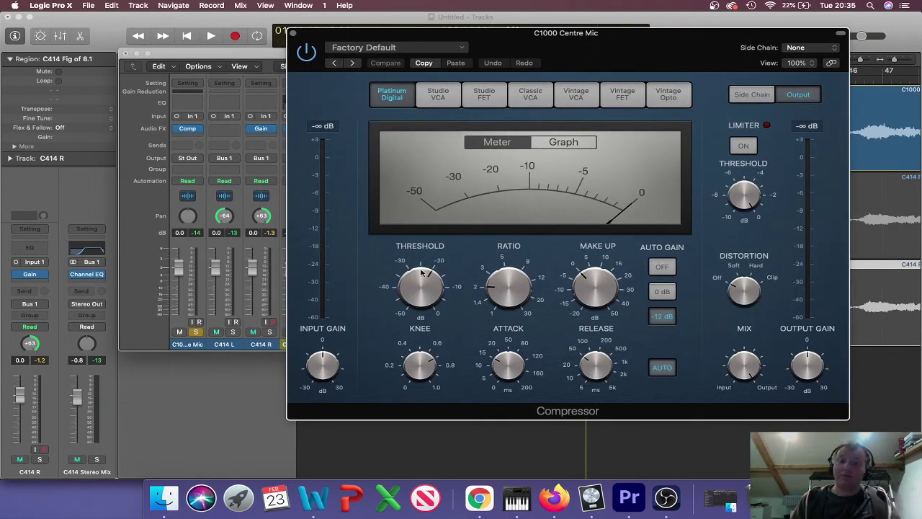
Lower the Compressor's threshold to -30.5 dB and play the soloed centre mic.
{"action": "mouse_move", "coordinate": [429, 281]}
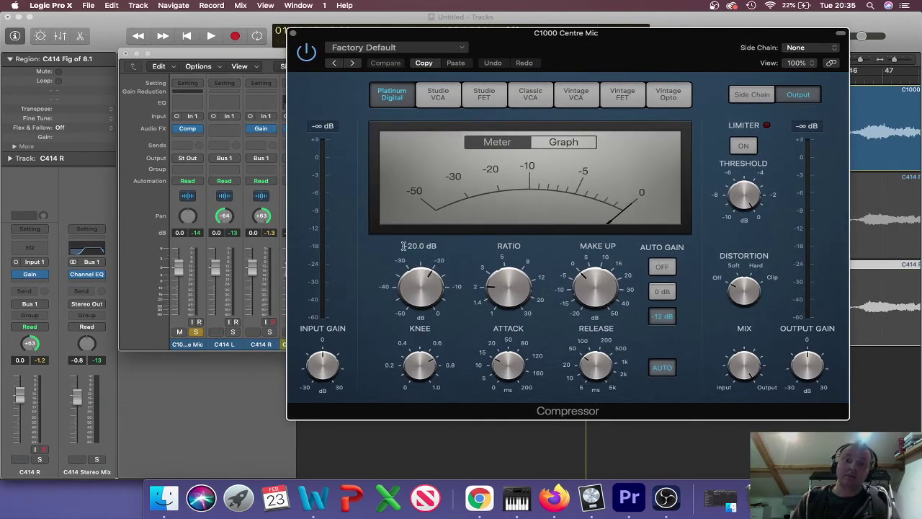
{"action": "left_click_drag", "start_coordinate": [430, 286], "coordinate": [421, 308]}
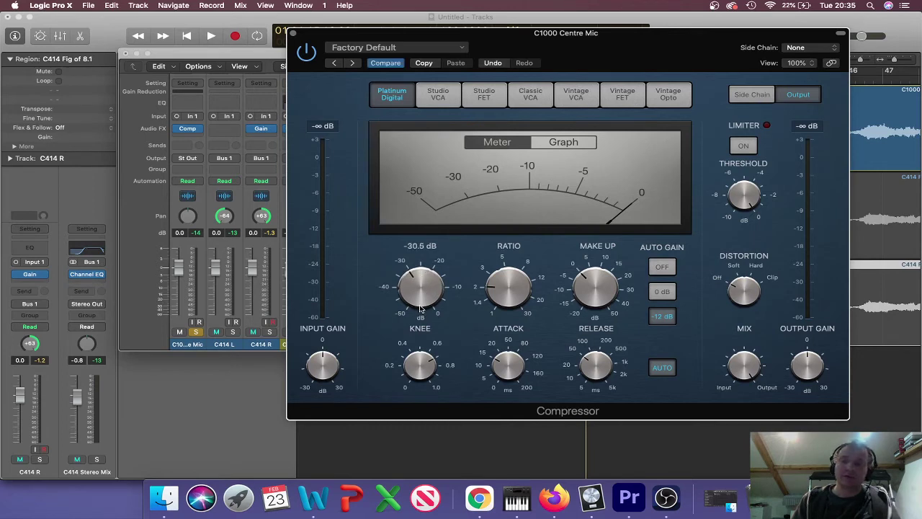
{"action": "mouse_move", "coordinate": [496, 306]}
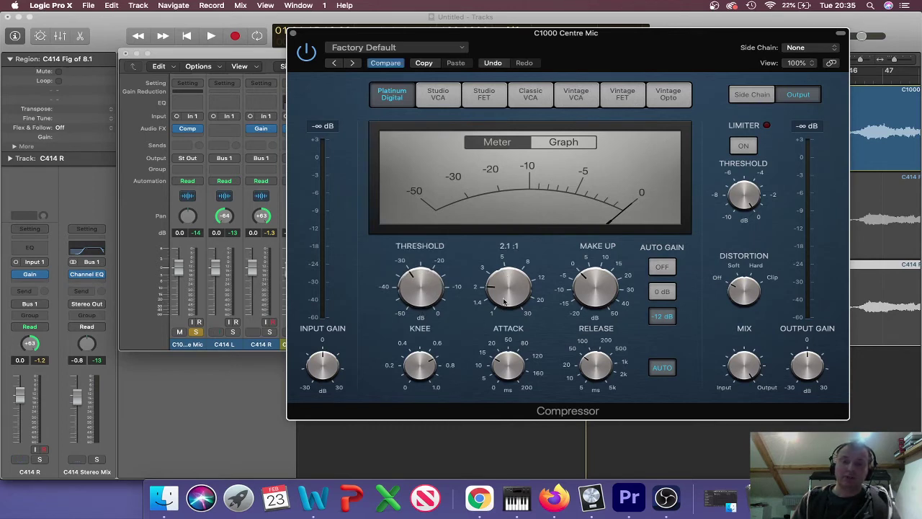
{"action": "mouse_move", "coordinate": [436, 383]}
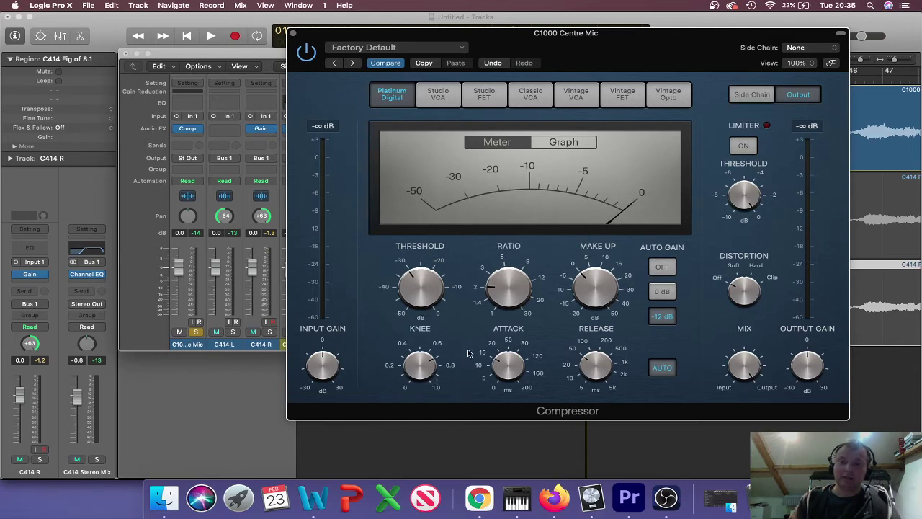
{"action": "mouse_move", "coordinate": [542, 301]}
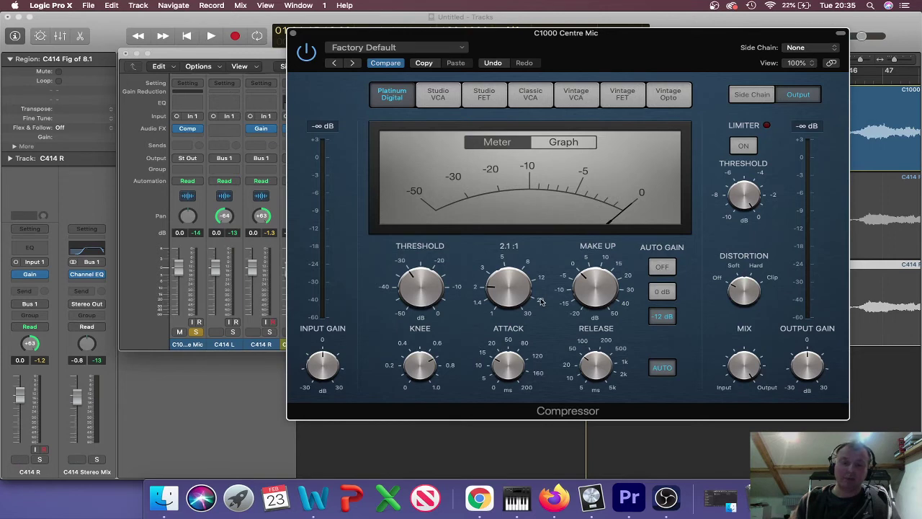
{"action": "key", "text": "space"}
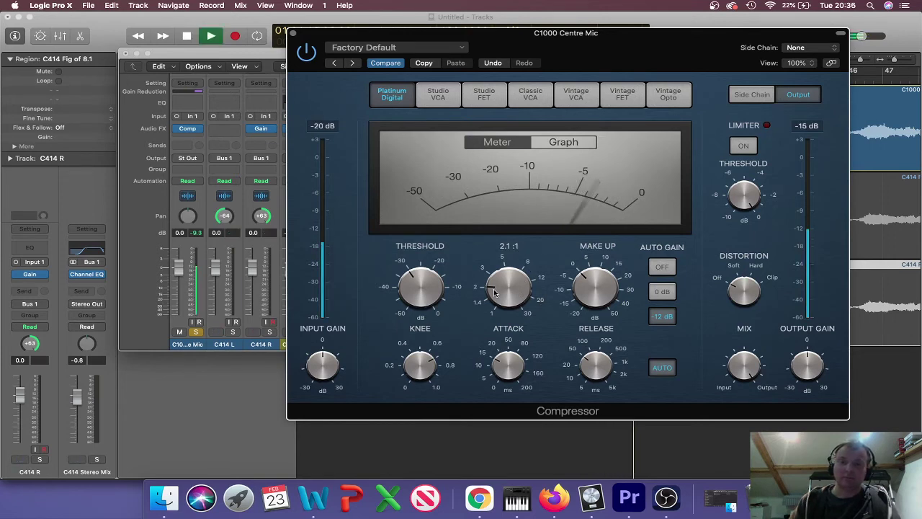
Compare Auto Gain at 0 dB and off, leaving both Auto Gain and auto release switched off, and stop playback.
{"action": "left_click", "coordinate": [662, 267]}
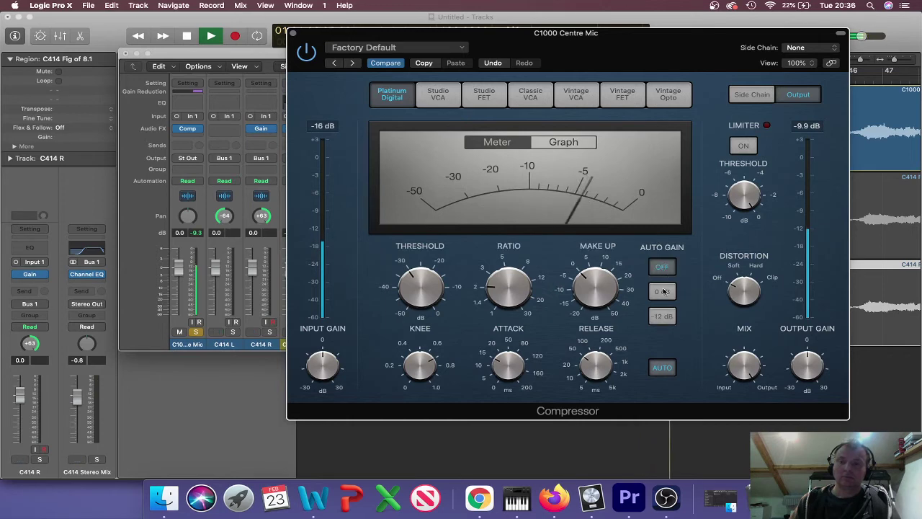
{"action": "left_click", "coordinate": [663, 291]}
{"action": "left_click", "coordinate": [663, 368]}
{"action": "left_click", "coordinate": [662, 368]}
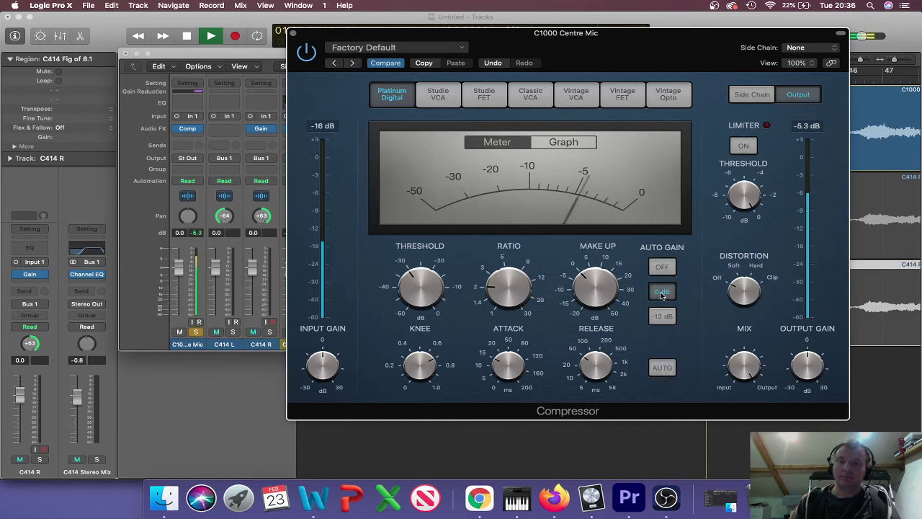
{"action": "left_click", "coordinate": [662, 267]}
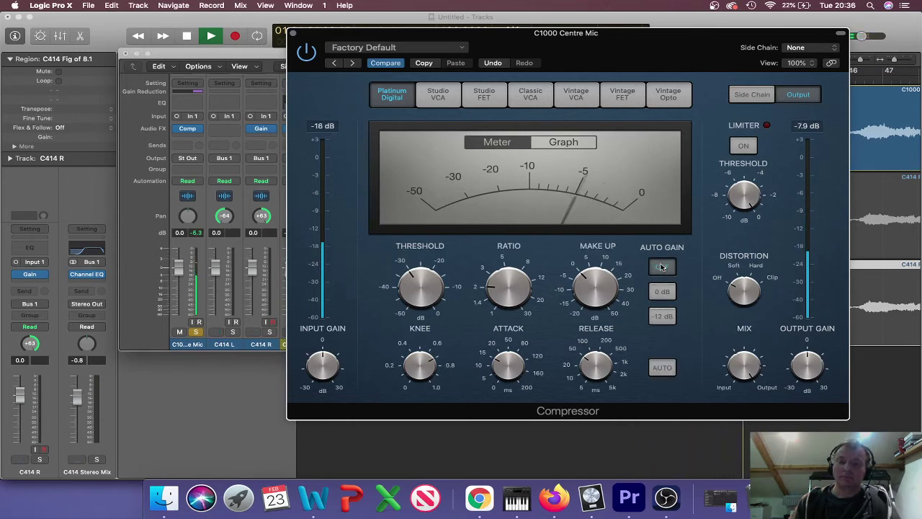
{"action": "key", "text": "space"}
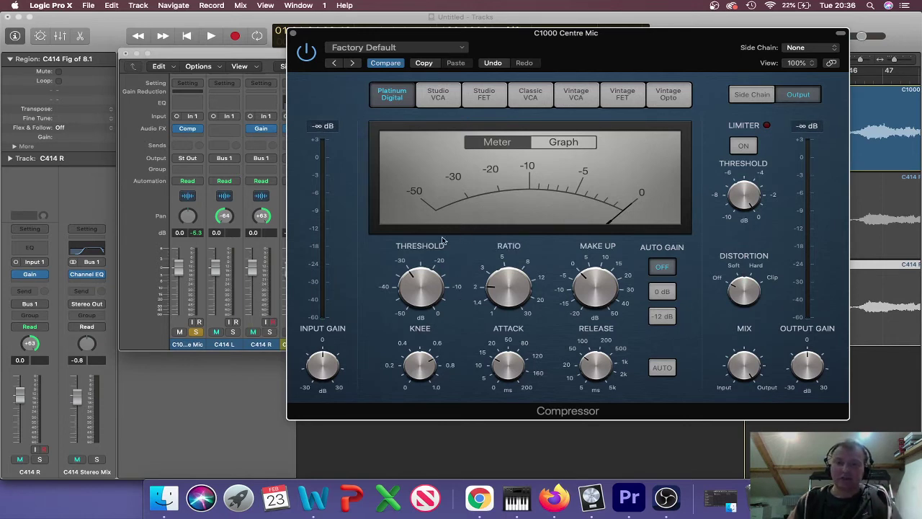
Audition the compressed centre mic without automatic gain and set the make-up gain to 6.5 dB.
{"action": "key", "text": "space"}
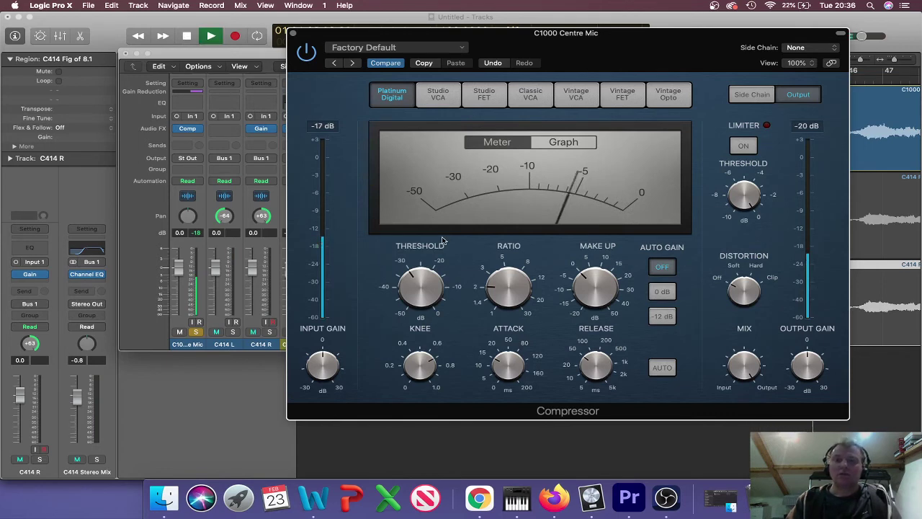
{"action": "key", "text": "space"}
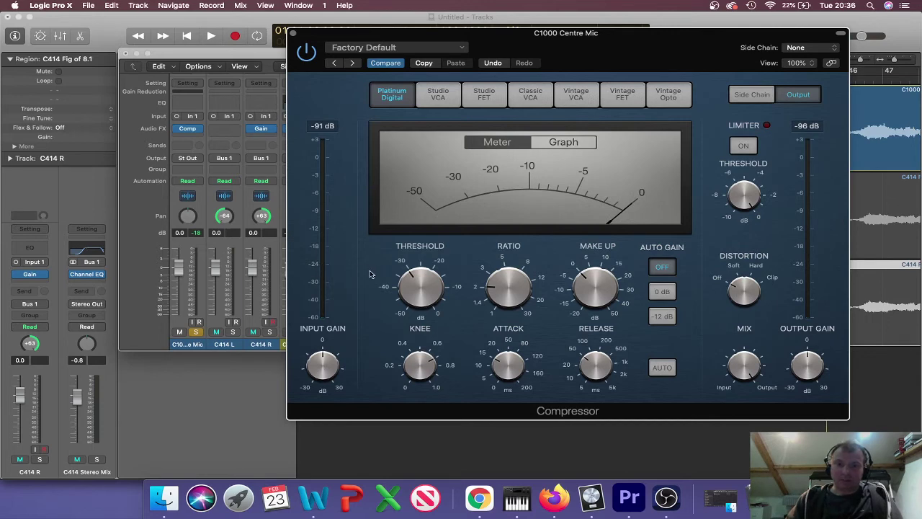
{"action": "mouse_move", "coordinate": [416, 274]}
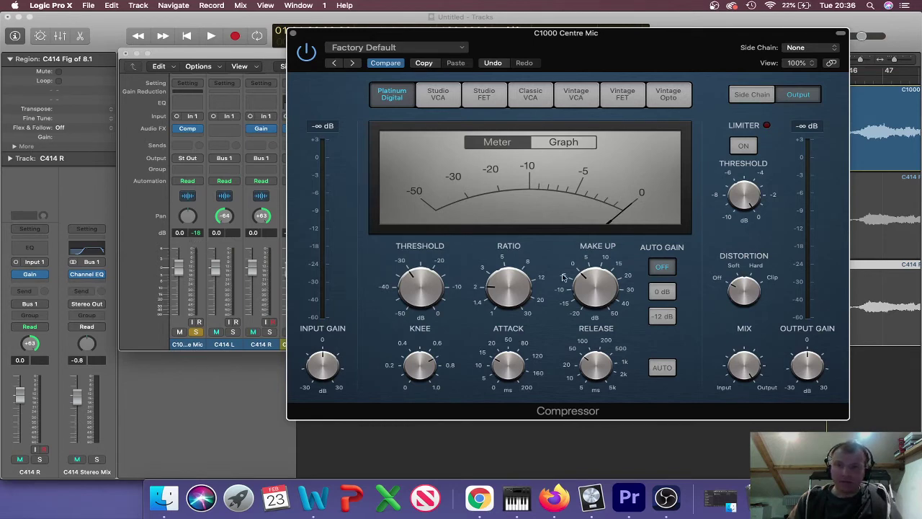
{"action": "left_click_drag", "start_coordinate": [593, 281], "coordinate": [592, 265]}
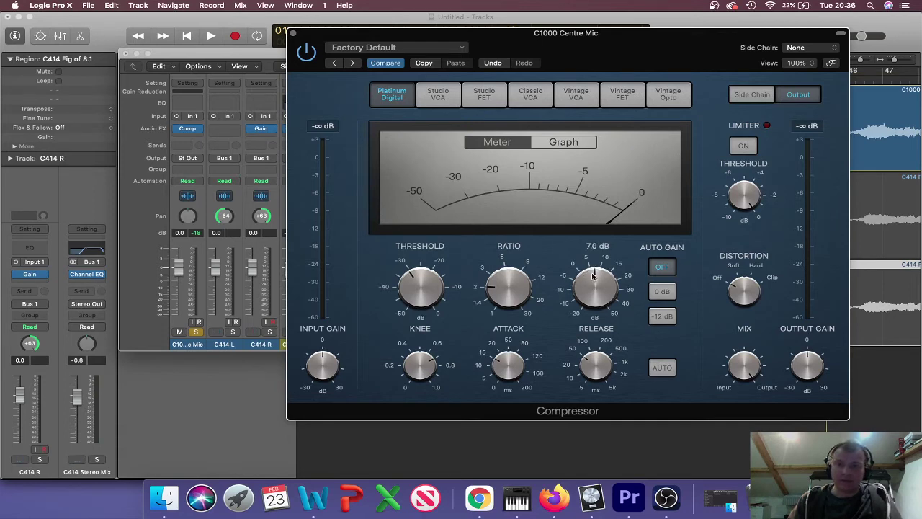
{"action": "scroll", "coordinate": [592, 275], "scroll_direction": "down", "scroll_amount": 1}
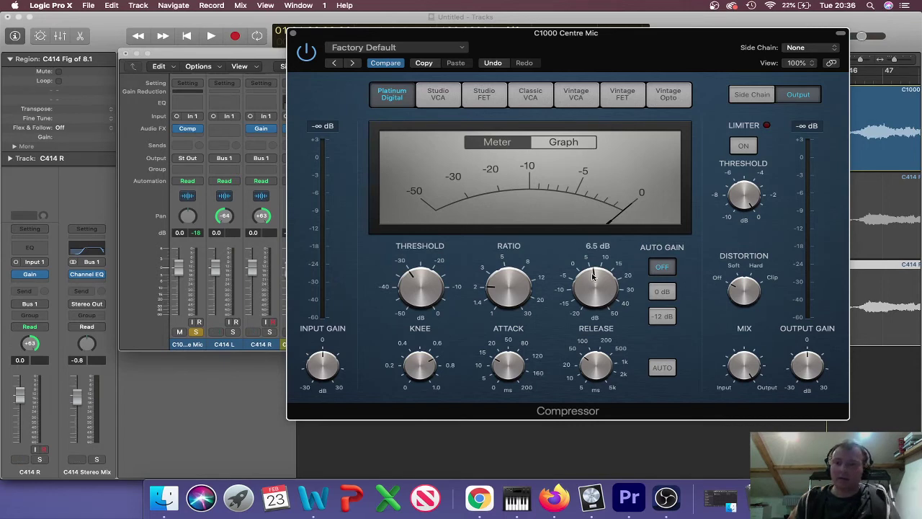
Raise the make-up gain slightly during playback and reset the C1000 Centre Mic peak level display to recheck its level.
{"action": "key", "text": "space"}
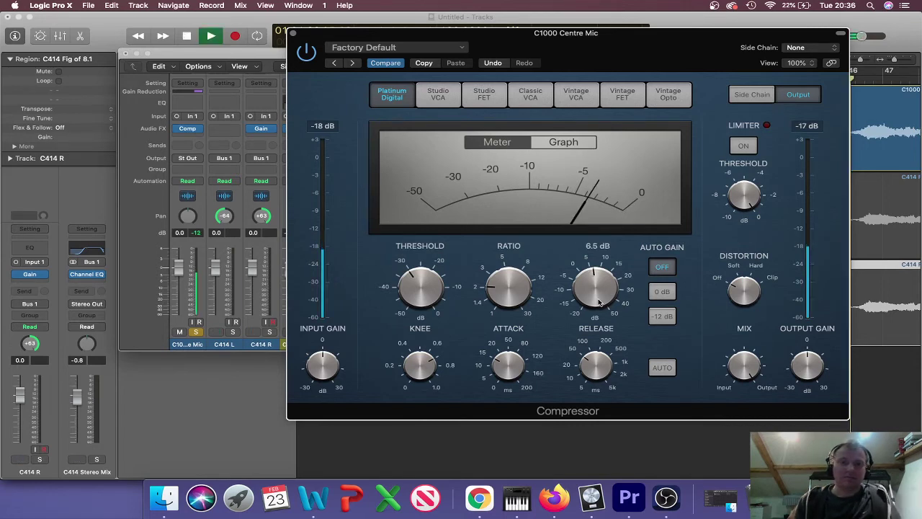
{"action": "left_click_drag", "start_coordinate": [599, 294], "coordinate": [597, 291]}
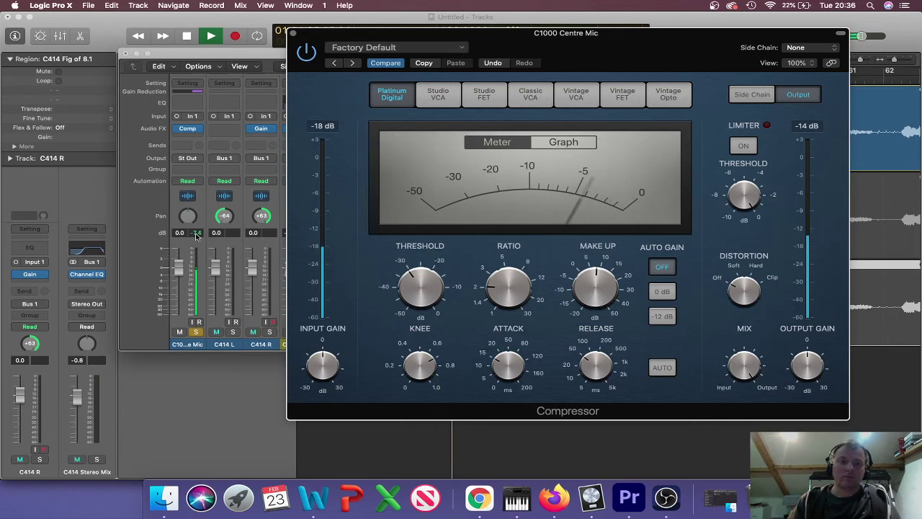
{"action": "left_click", "coordinate": [199, 236]}
{"action": "mouse_move", "coordinate": [458, 312]}
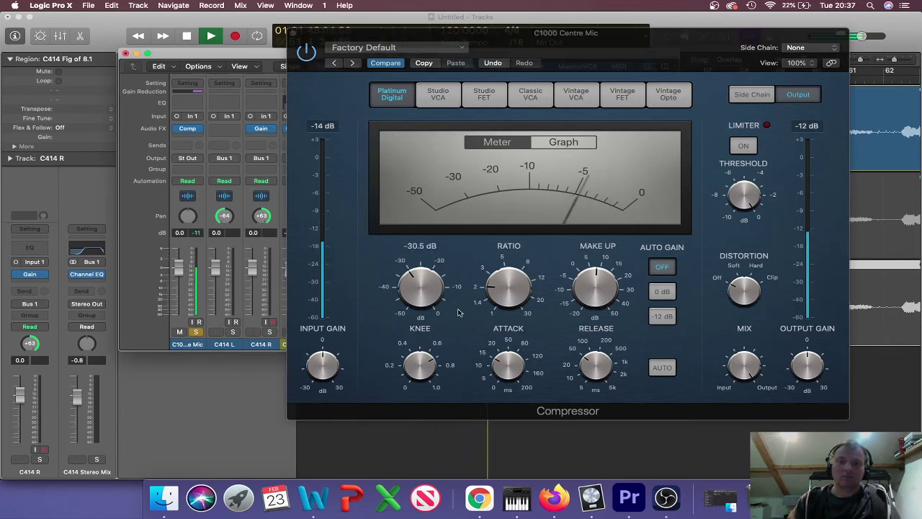
{"action": "key", "text": "space"}
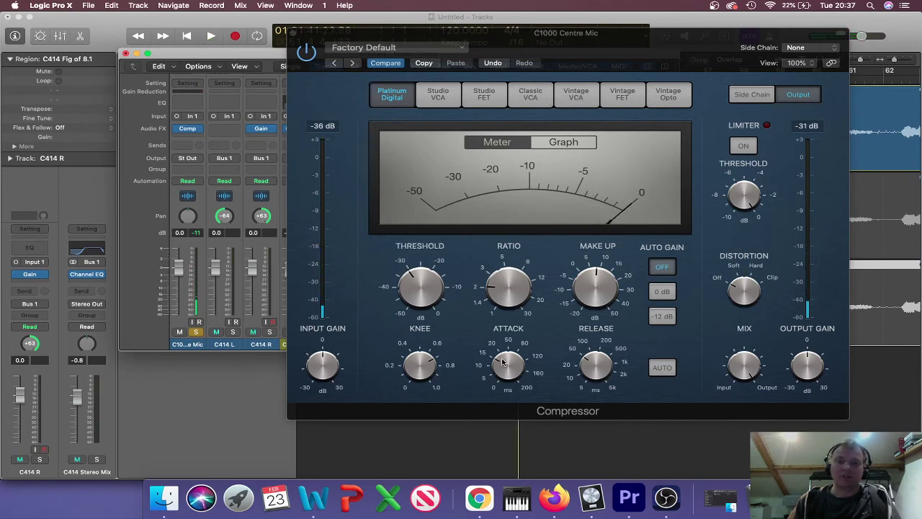
Lengthen the Compressor's attack time slightly and close the plug-in window.
{"action": "mouse_move", "coordinate": [514, 349]}
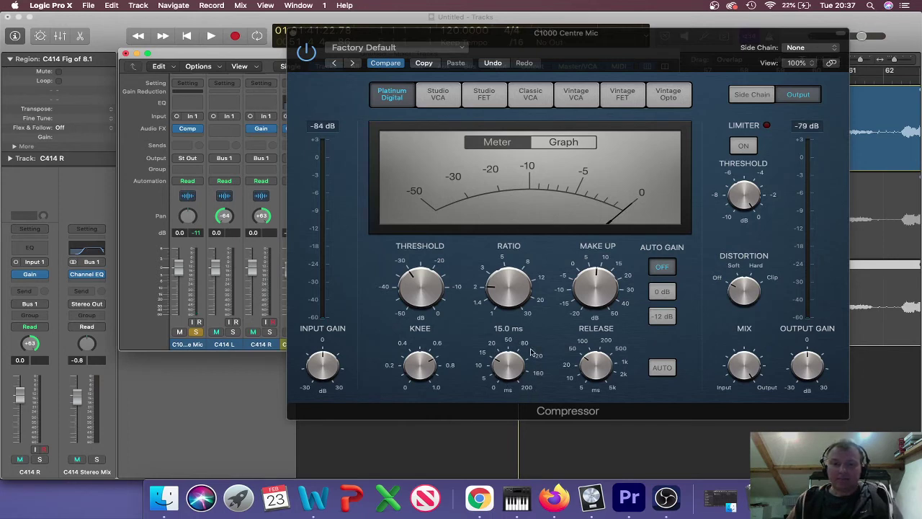
{"action": "mouse_move", "coordinate": [582, 400]}
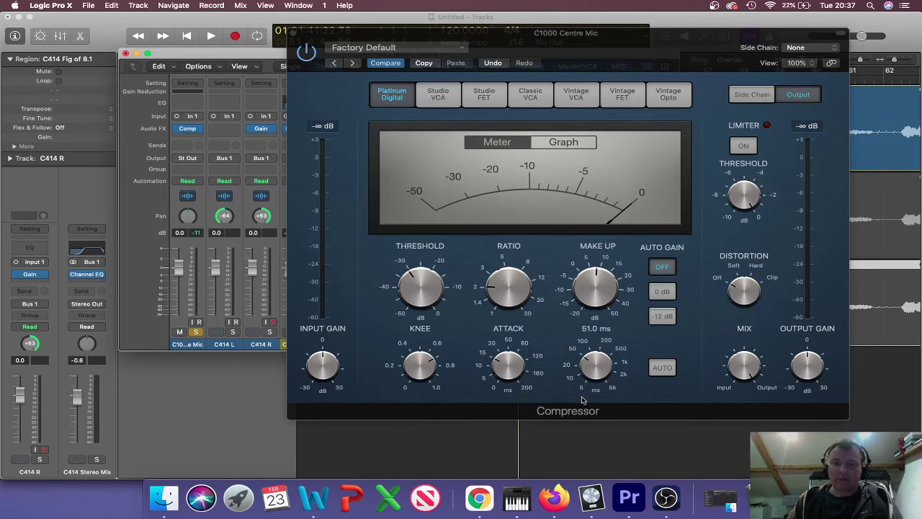
{"action": "left_click_drag", "start_coordinate": [507, 365], "coordinate": [506, 364]}
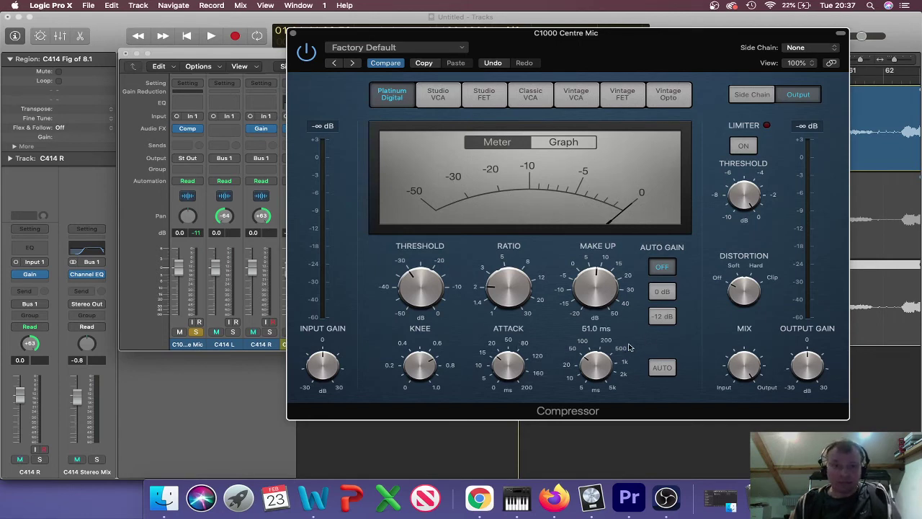
{"action": "left_click", "coordinate": [293, 34]}
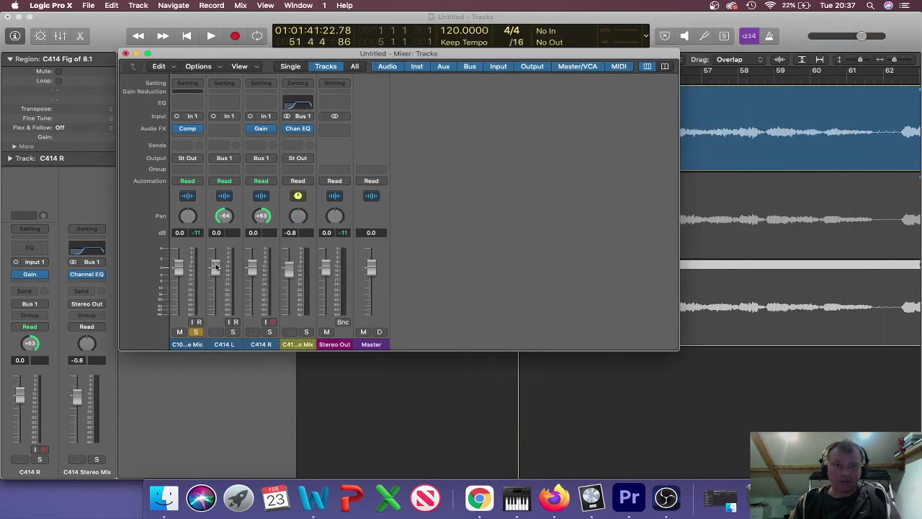
Unsolo C1000 Centre Mic and audition the full mix.
{"action": "left_click", "coordinate": [195, 332]}
{"action": "key", "text": "space"}
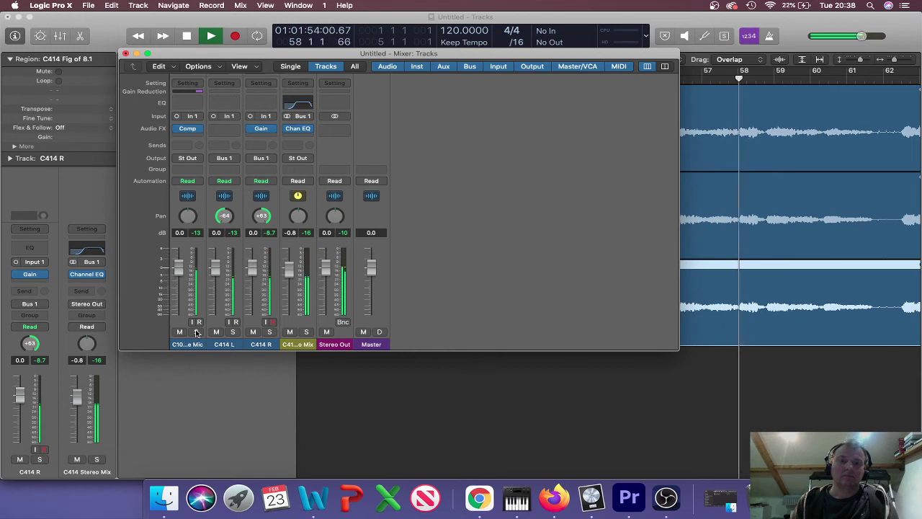
{"action": "key", "text": "space"}
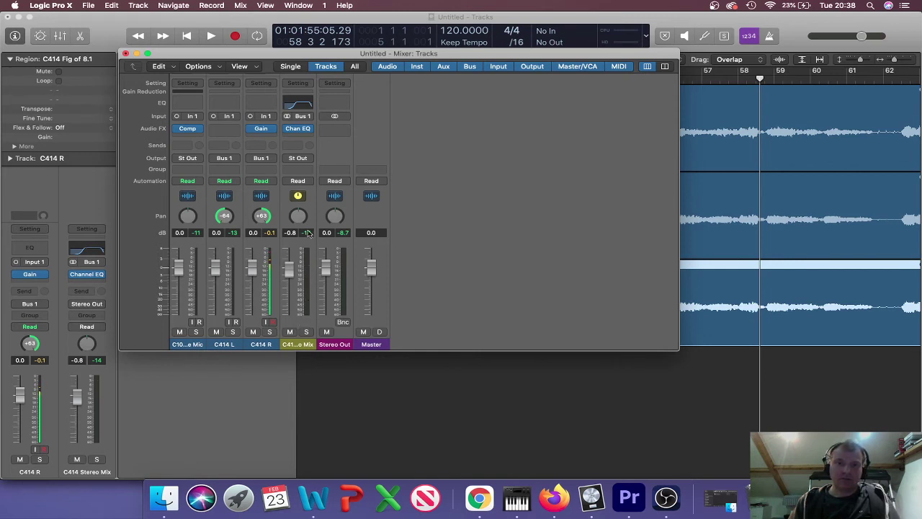
Add a Bus 2 send to the C414 Stereo Mix channel and name the new aux channel Reverb.
{"action": "left_click", "coordinate": [298, 148]}
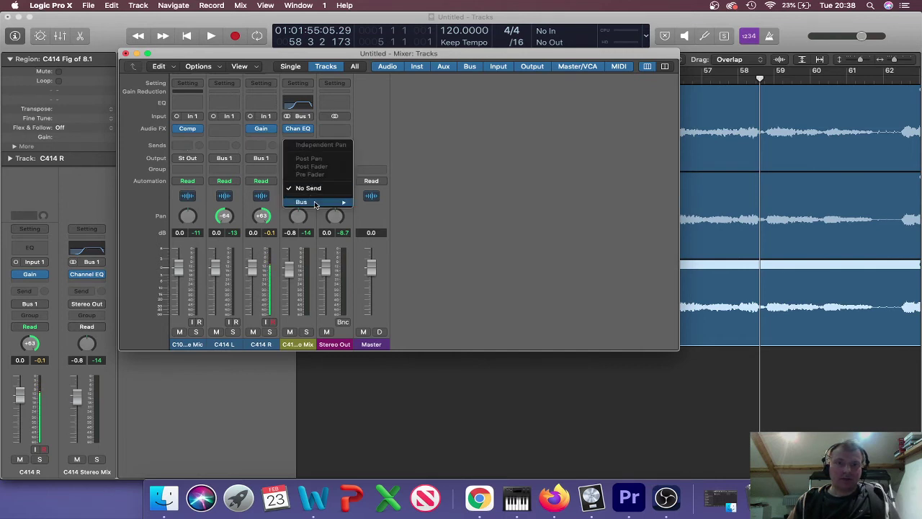
{"action": "mouse_move", "coordinate": [317, 202]}
{"action": "left_click", "coordinate": [376, 172]}
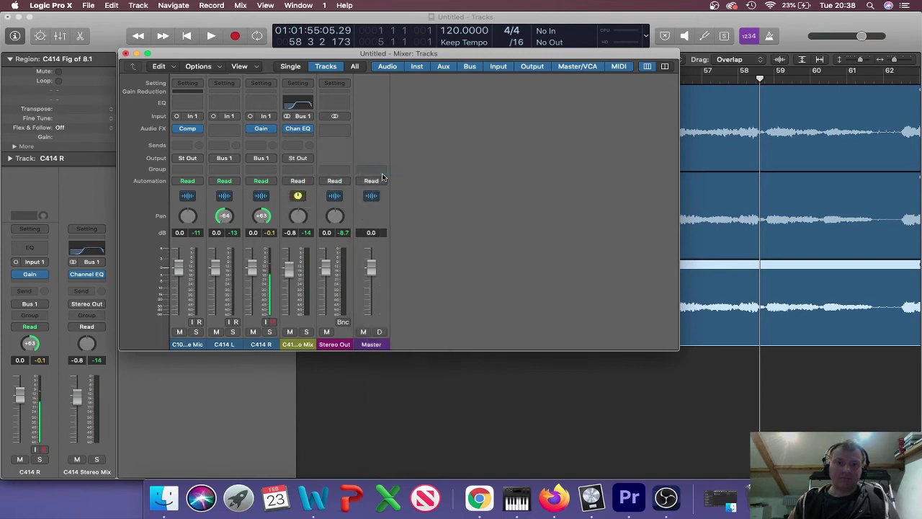
{"action": "double_click", "coordinate": [335, 345]}
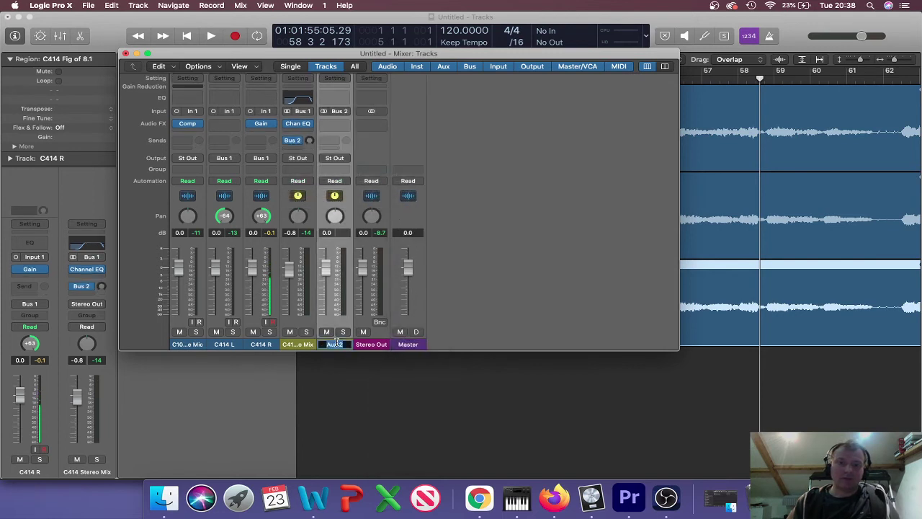
{"action": "type", "text": "Reverb"}
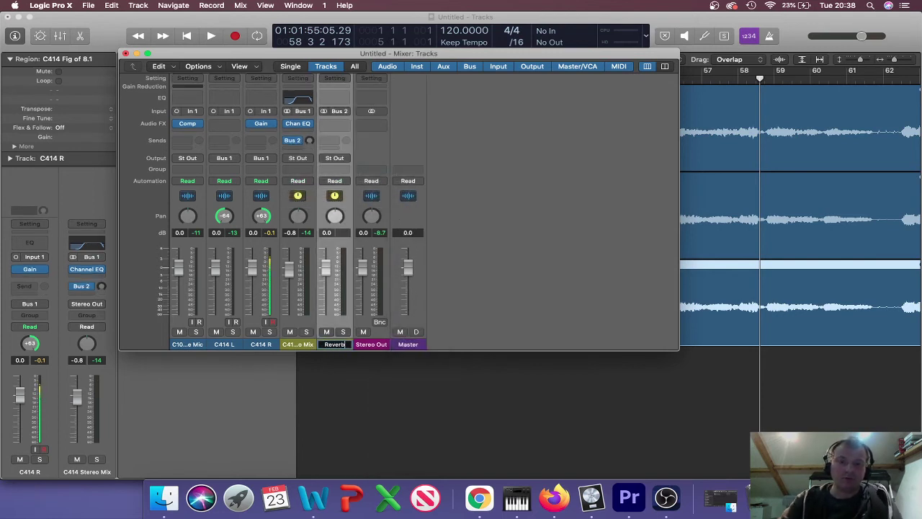
{"action": "left_click", "coordinate": [485, 301]}
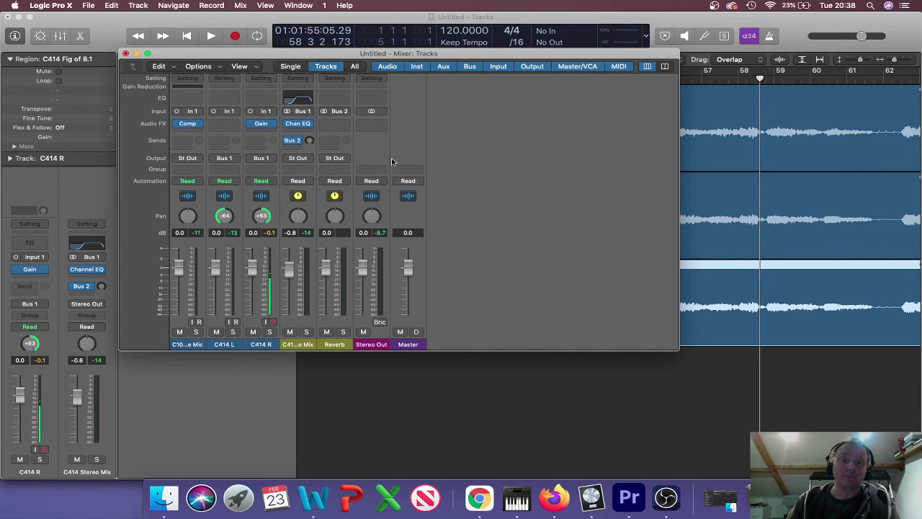
Insert a stereo ChromaVerb on the Reverb aux channel.
{"action": "left_click", "coordinate": [329, 131]}
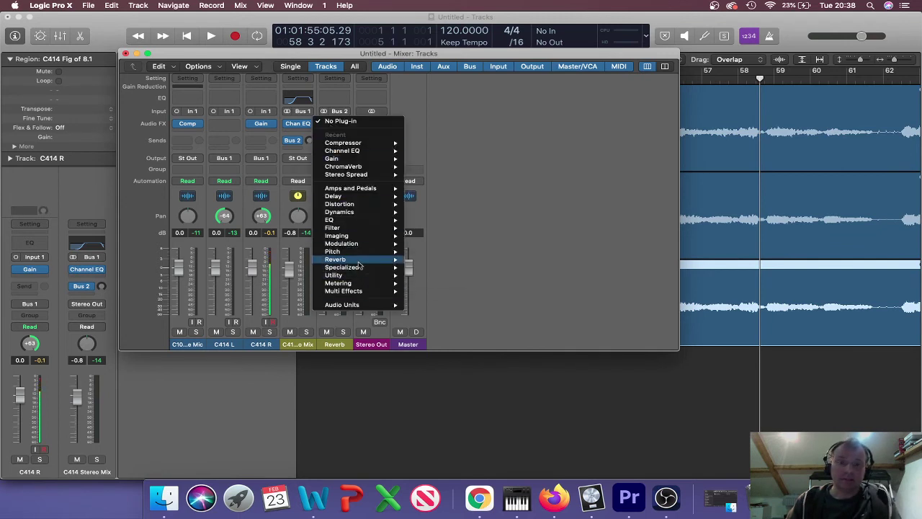
{"action": "mouse_move", "coordinate": [359, 261]}
{"action": "mouse_move", "coordinate": [479, 261]}
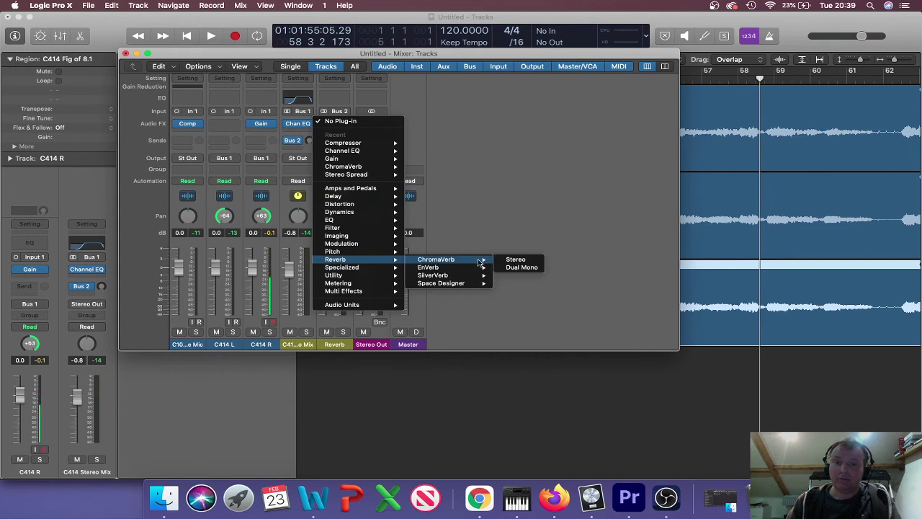
{"action": "left_click", "coordinate": [516, 259]}
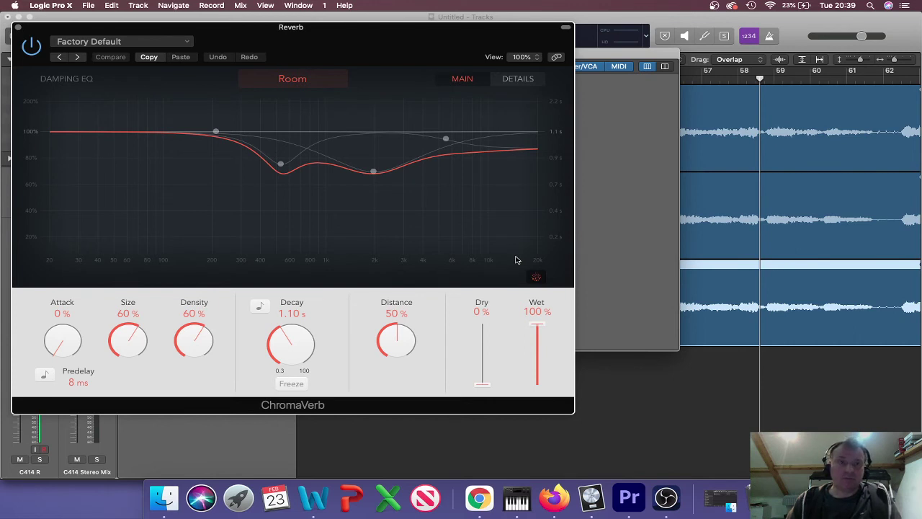
Load ChromaVerb's Vintage Concert Hall preset with dry at 0% and wet at 100%, and close the plug-in window.
{"action": "left_click", "coordinate": [124, 45]}
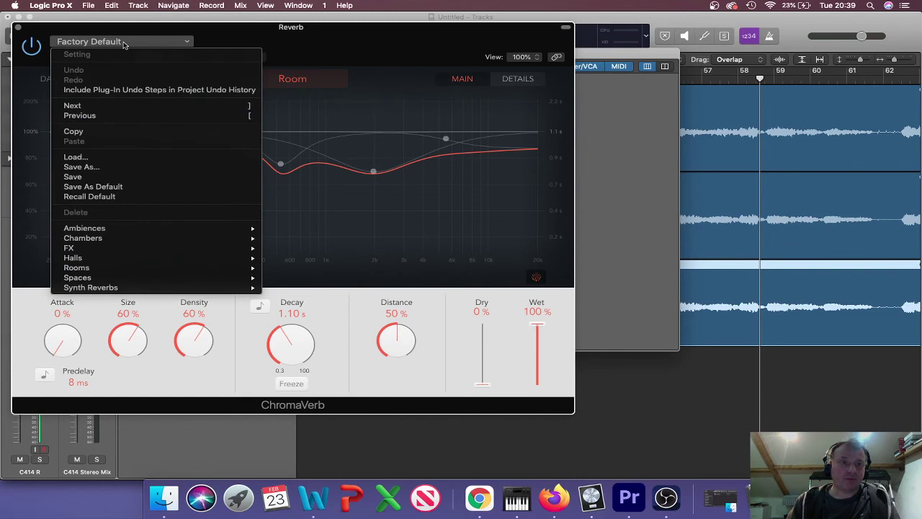
{"action": "mouse_move", "coordinate": [142, 241]}
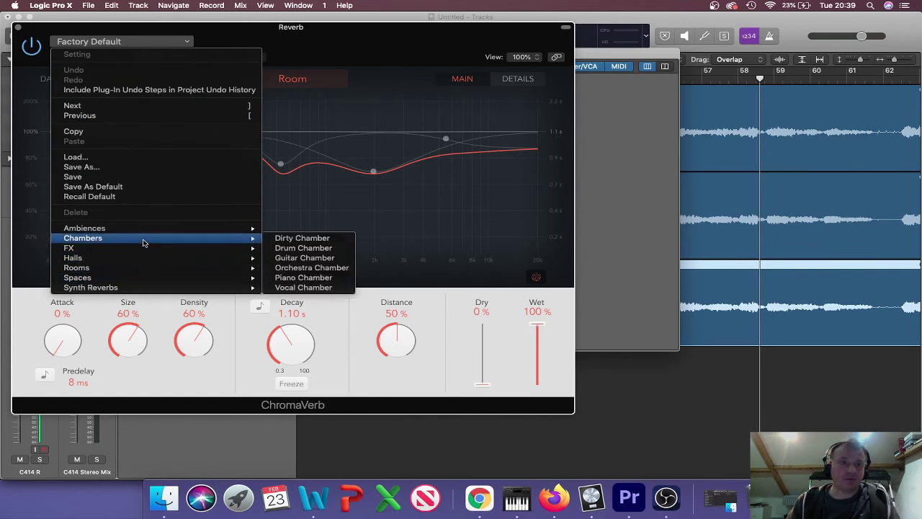
{"action": "mouse_move", "coordinate": [160, 260]}
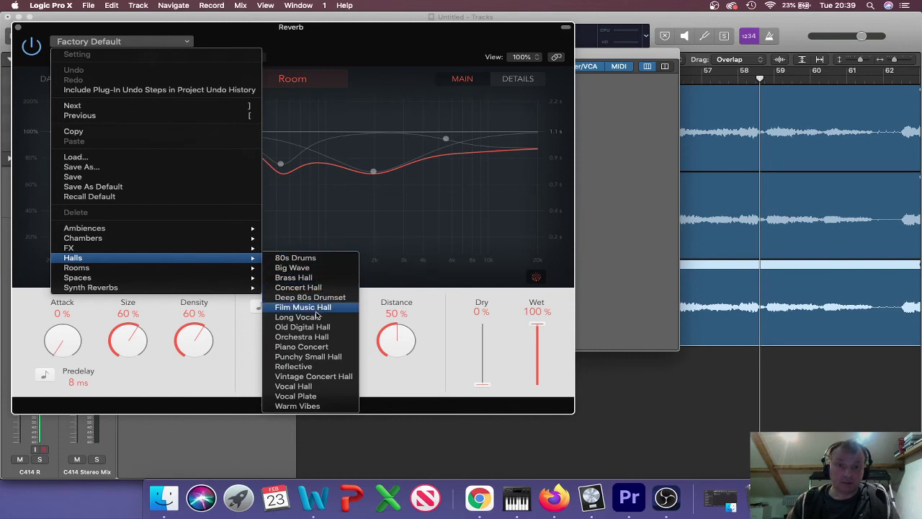
{"action": "left_click", "coordinate": [330, 376]}
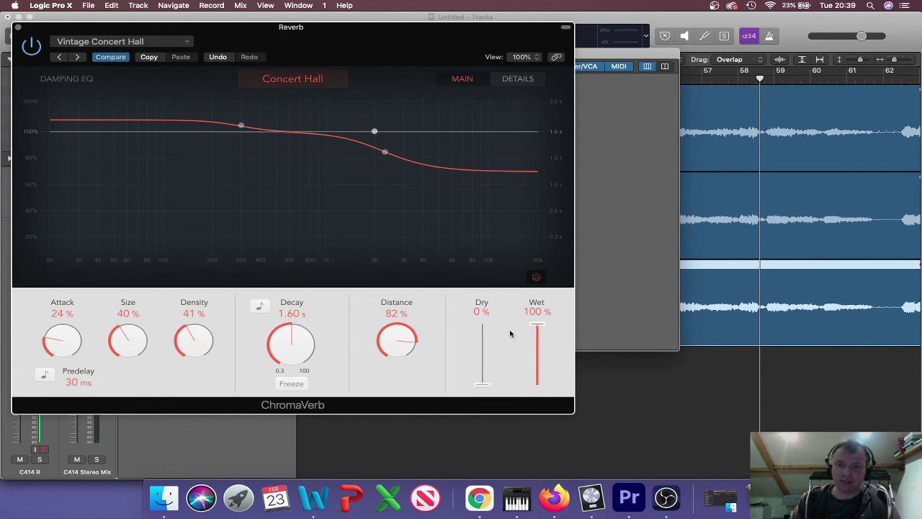
{"action": "left_click_drag", "start_coordinate": [483, 388], "coordinate": [479, 436]}
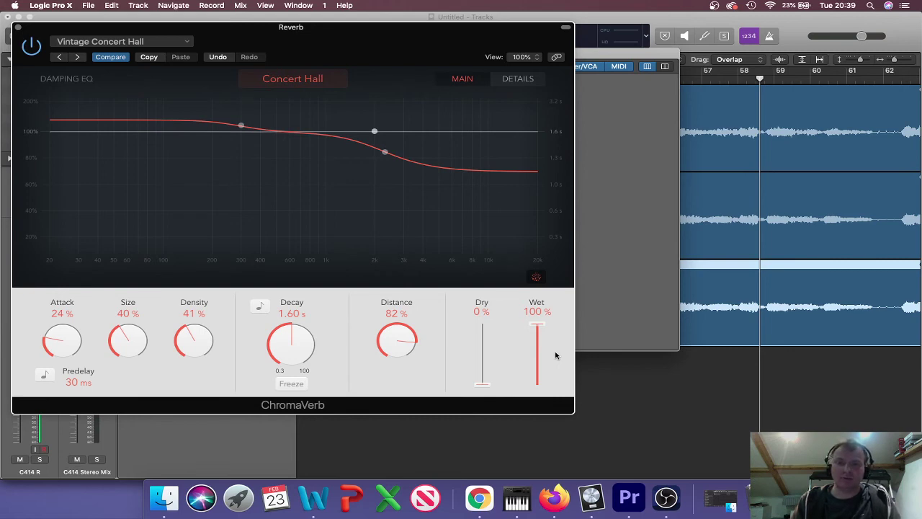
{"action": "key", "text": "super+w"}
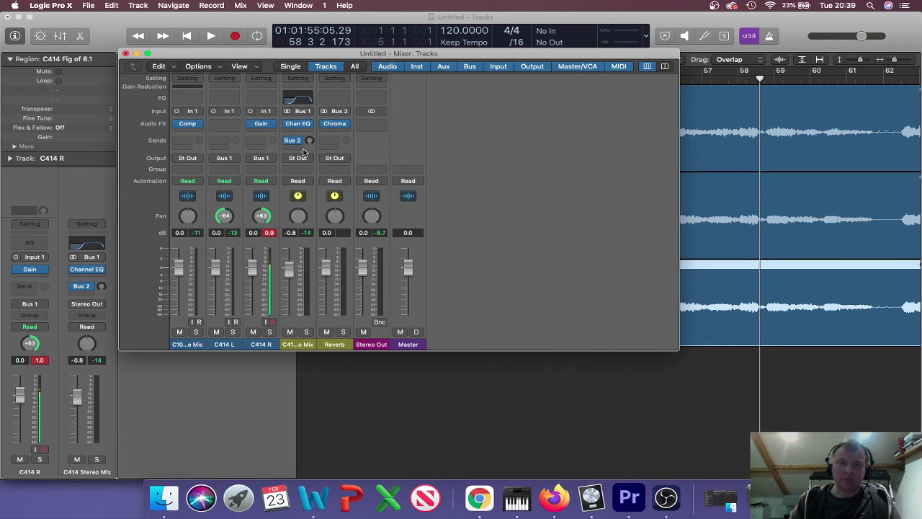
Set the C414 Stereo Mix and Reverb faders to -0.7 dB and adjust the Bus 2 send to -14.0 dB during playback.
{"action": "left_click_drag", "start_coordinate": [309, 142], "coordinate": [314, 160]}
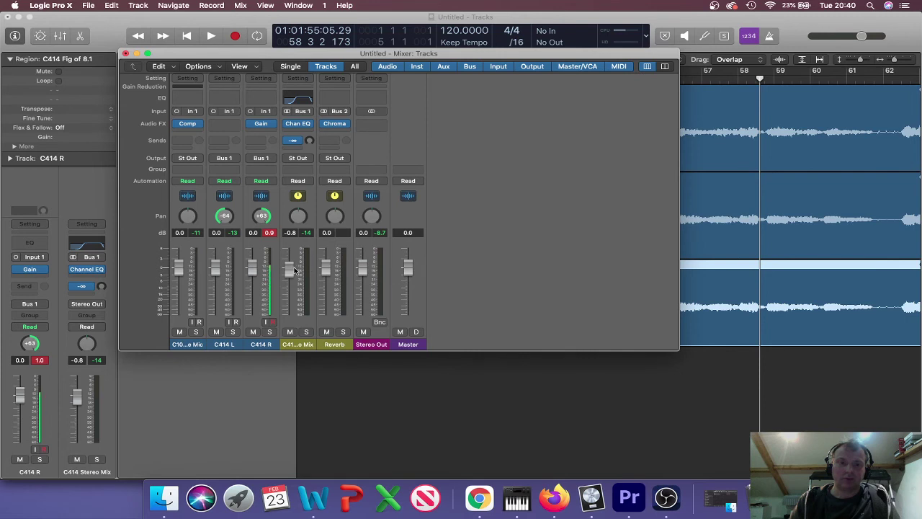
{"action": "left_click_drag", "start_coordinate": [326, 270], "coordinate": [327, 277]}
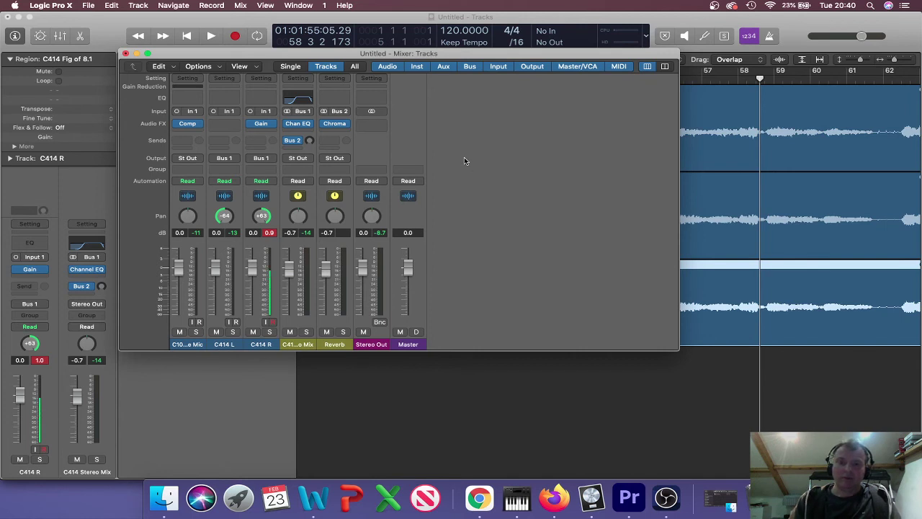
{"action": "key", "text": "space"}
{"action": "left_click_drag", "start_coordinate": [309, 140], "coordinate": [312, 108]}
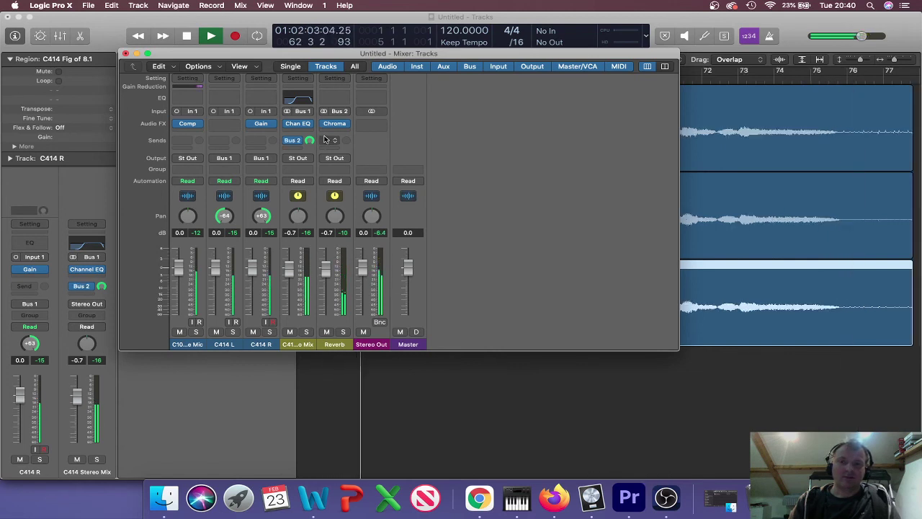
{"action": "key", "text": "space"}
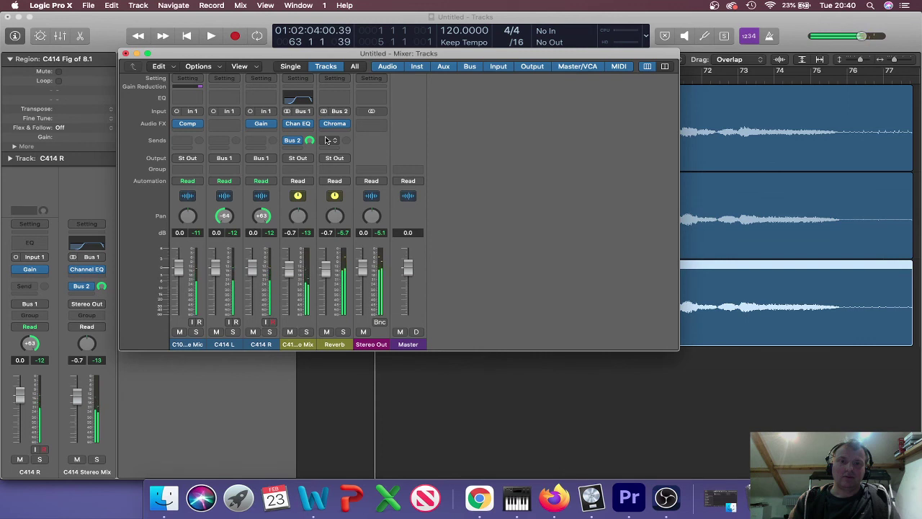
{"action": "key", "text": "space"}
{"action": "left_click_drag", "start_coordinate": [314, 147], "coordinate": [306, 223]}
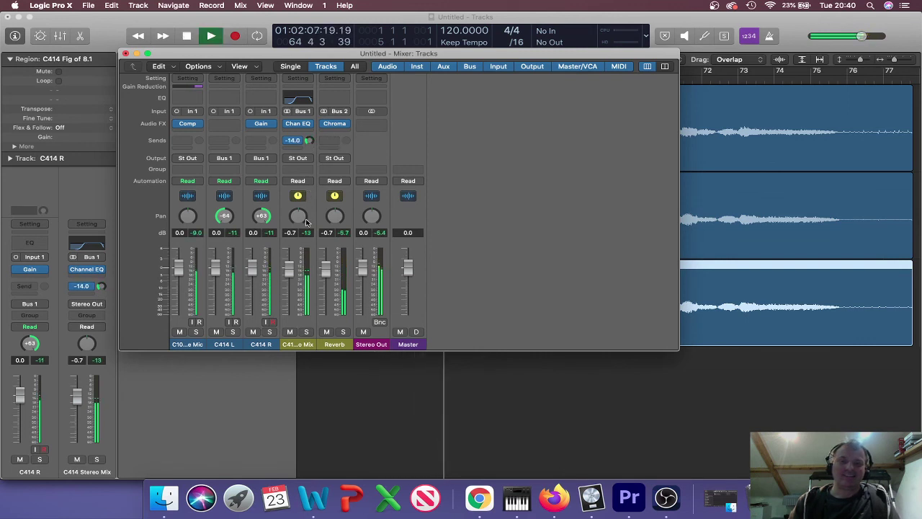
{"action": "key", "text": "space"}
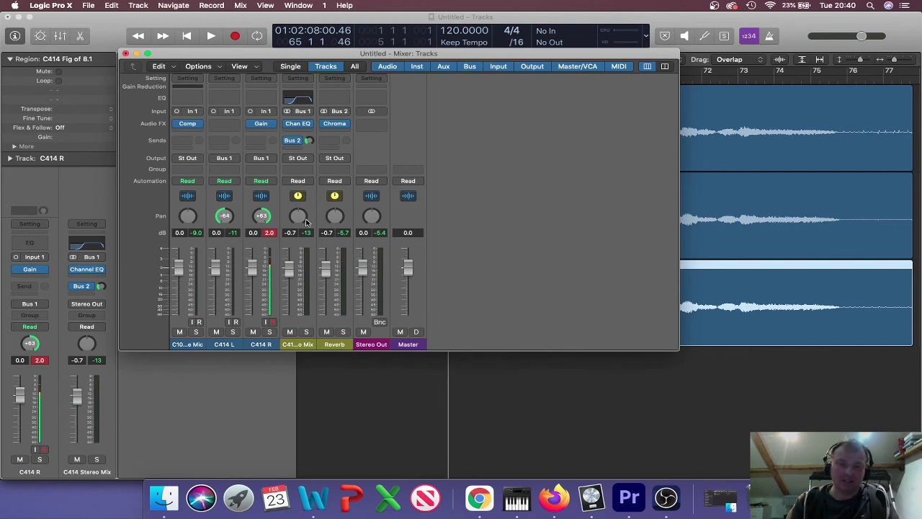
Fine-tune the Bus 2 reverb send during playback with C1000 Centre Mic muted, and audition the full mix with it unmuted.
{"action": "left_click", "coordinate": [180, 332]}
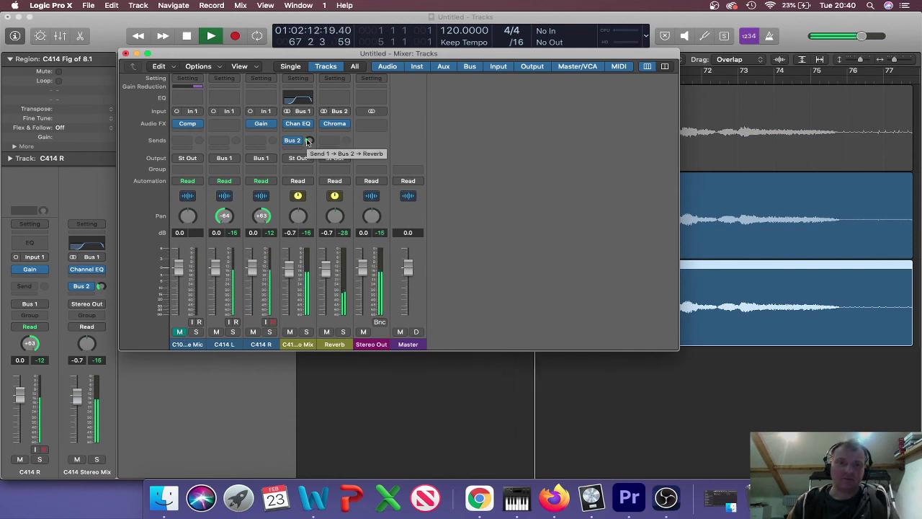
{"action": "left_click_drag", "start_coordinate": [308, 142], "coordinate": [307, 138]}
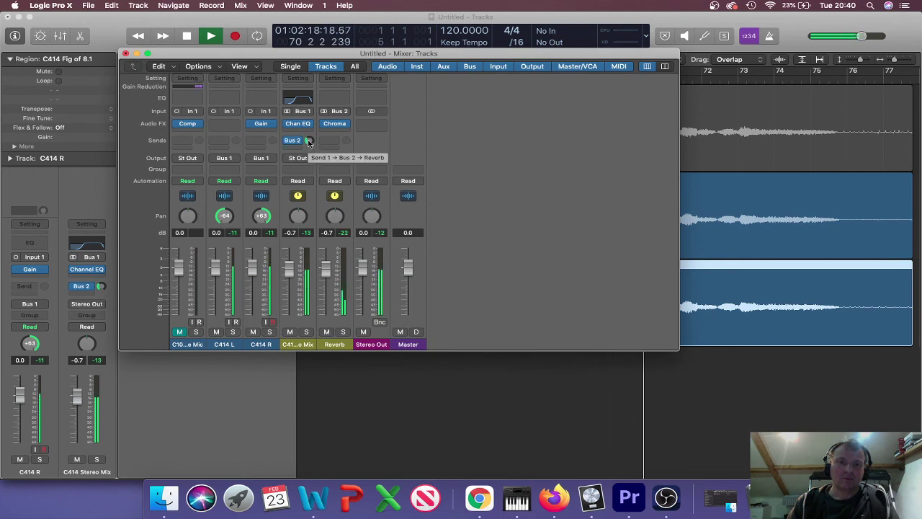
{"action": "left_click", "coordinate": [178, 331]}
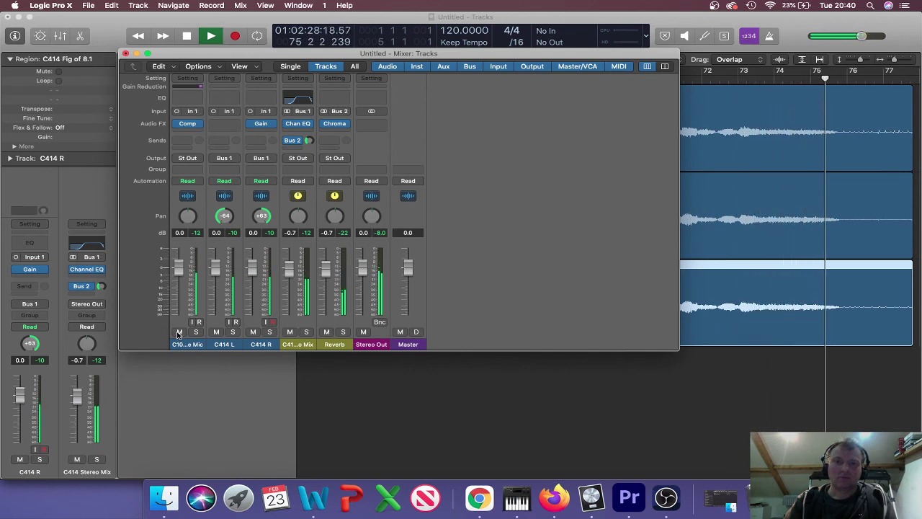
{"action": "key", "text": "space"}
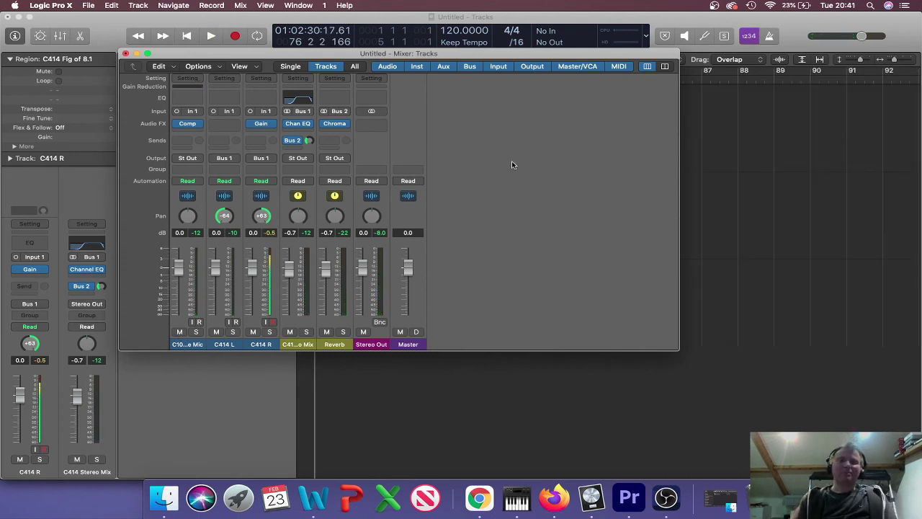
Review the Channel EQ curve on C414 Stereo Mix, close it and return the playhead to the project start.
{"action": "left_click", "coordinate": [305, 104]}
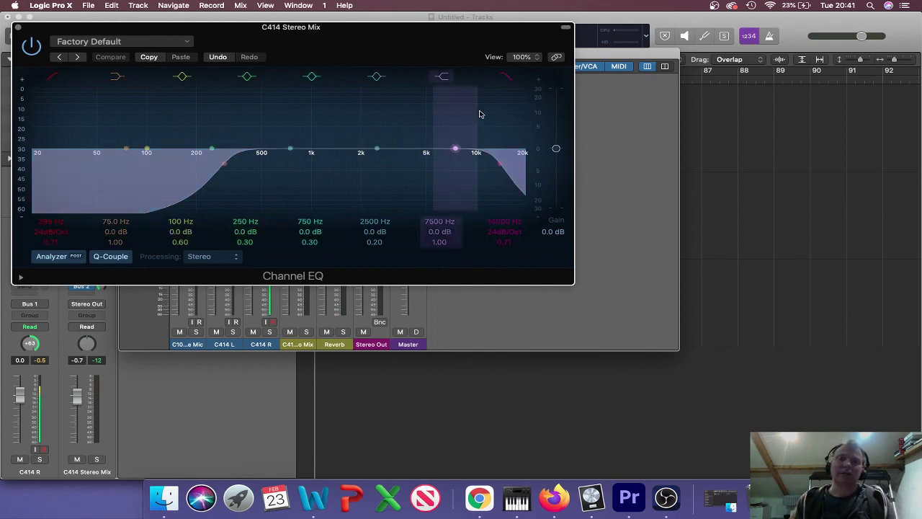
{"action": "left_click", "coordinate": [18, 28]}
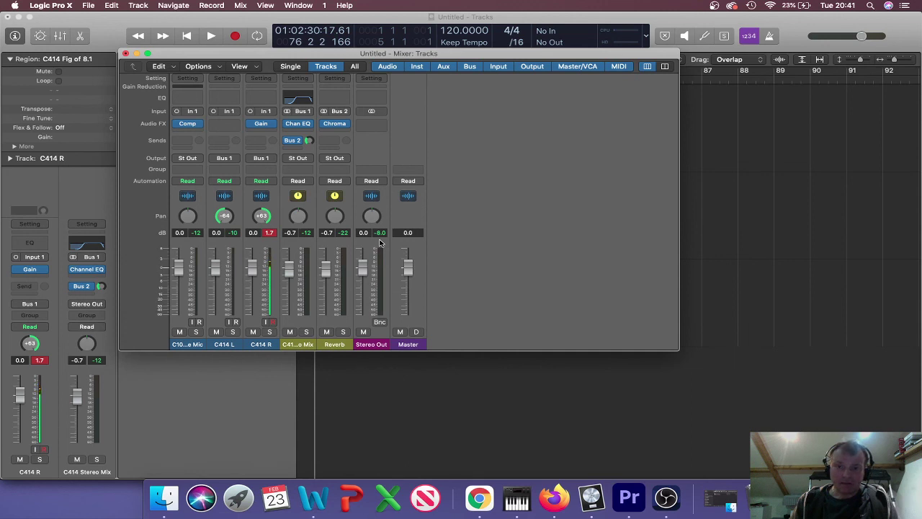
{"action": "left_click", "coordinate": [188, 38]}
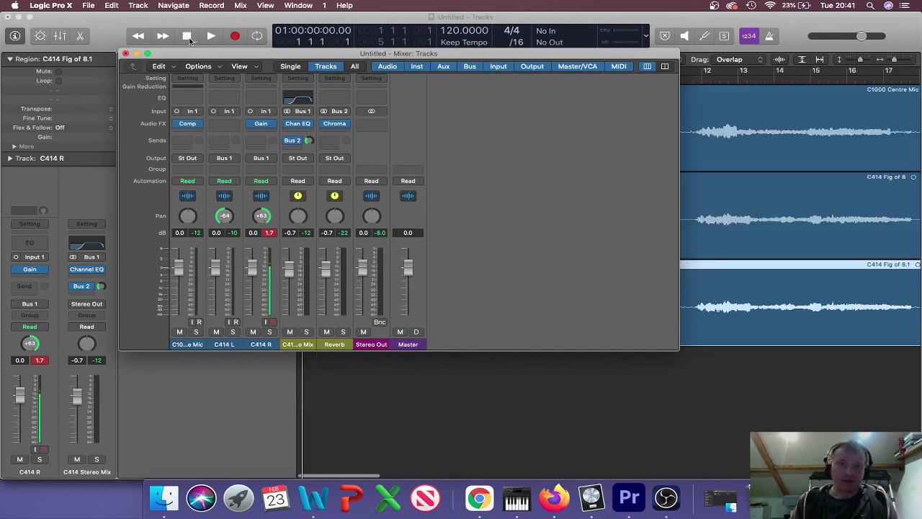